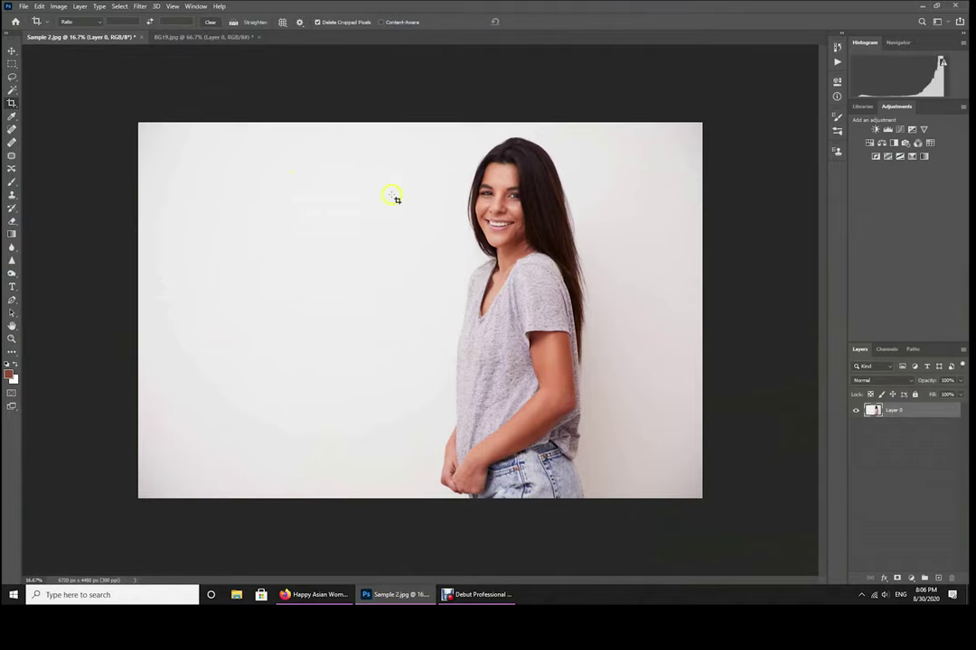
Step: Select the woman with Select Subject, copy her, and switch to the BG19.jpg background
click(12, 51)
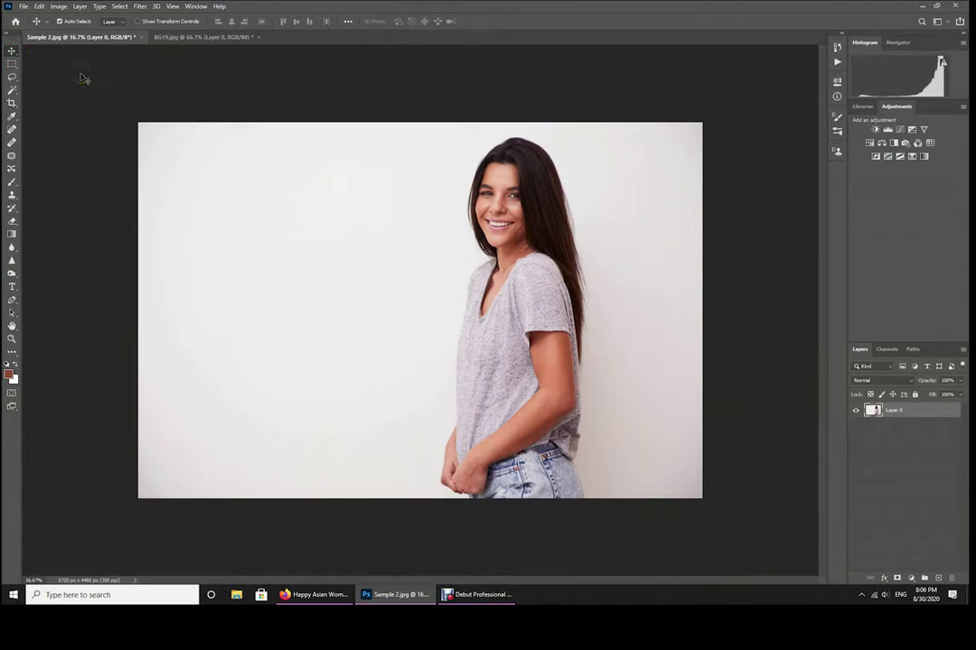
click(14, 91)
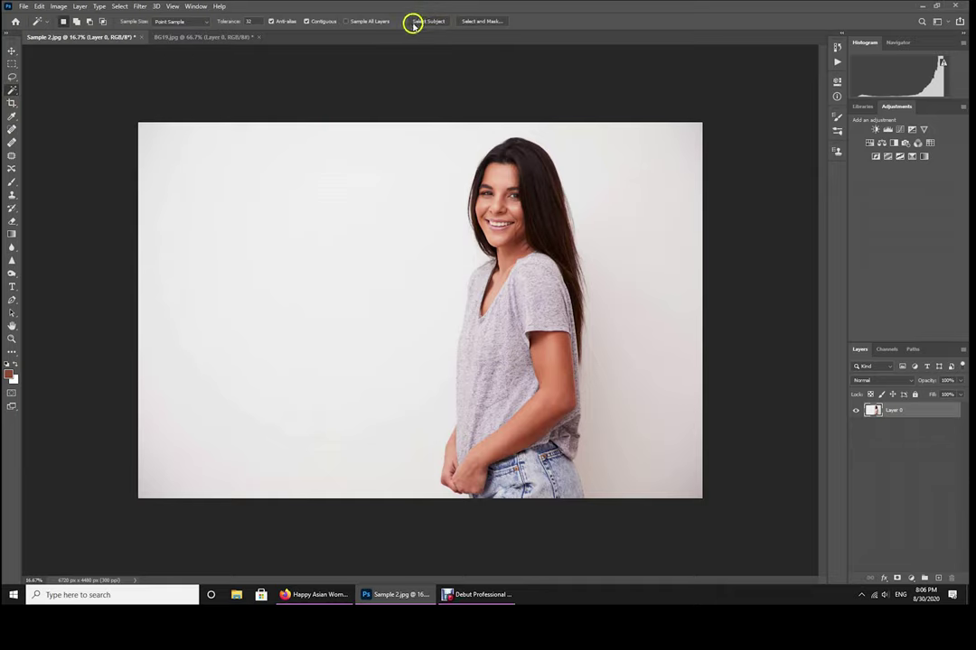
click(430, 20)
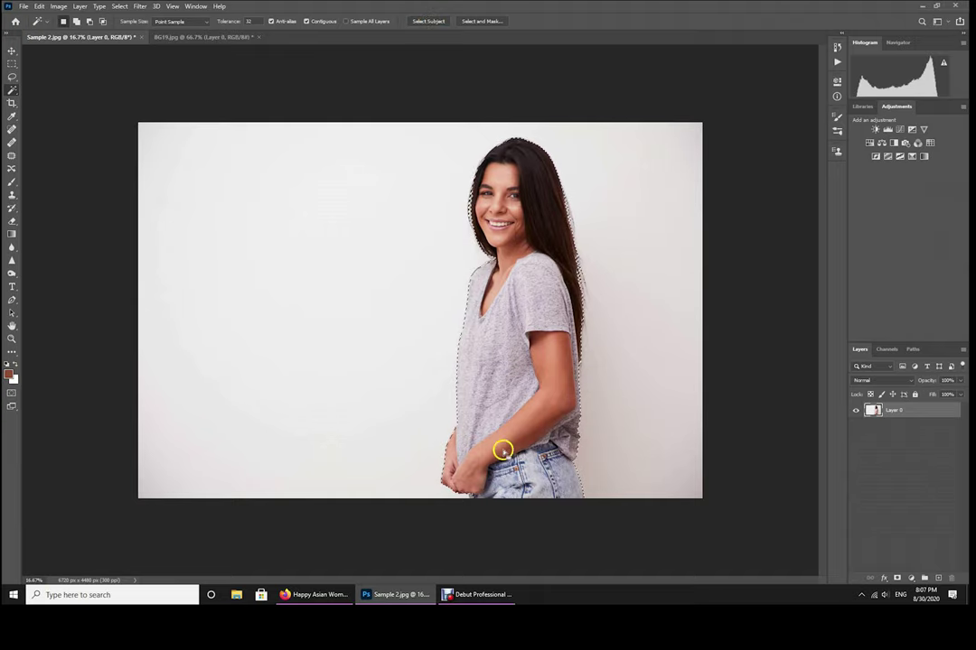
click(39, 6)
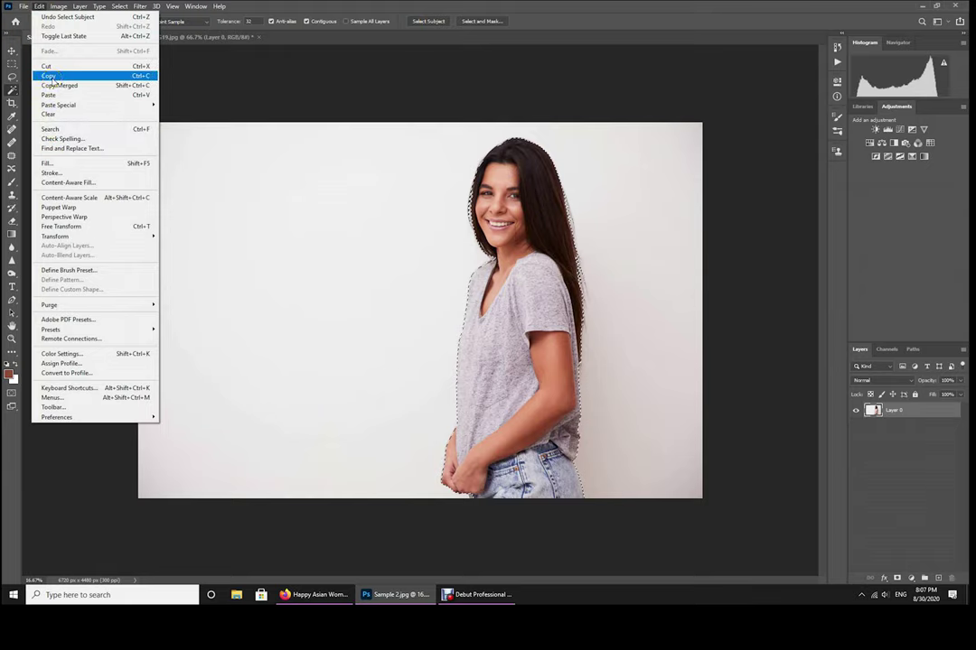
click(50, 76)
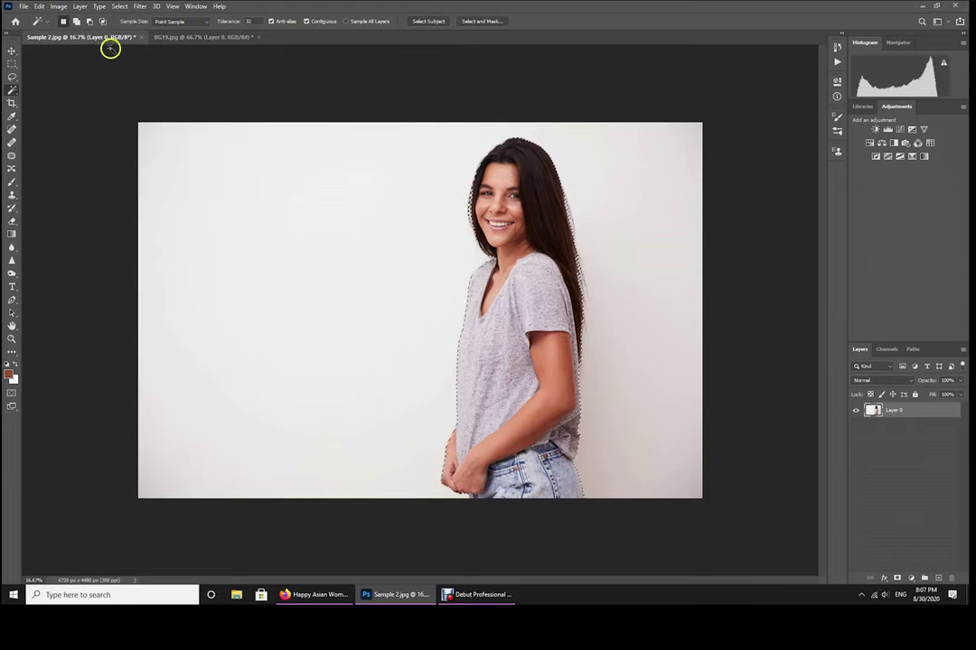
click(182, 40)
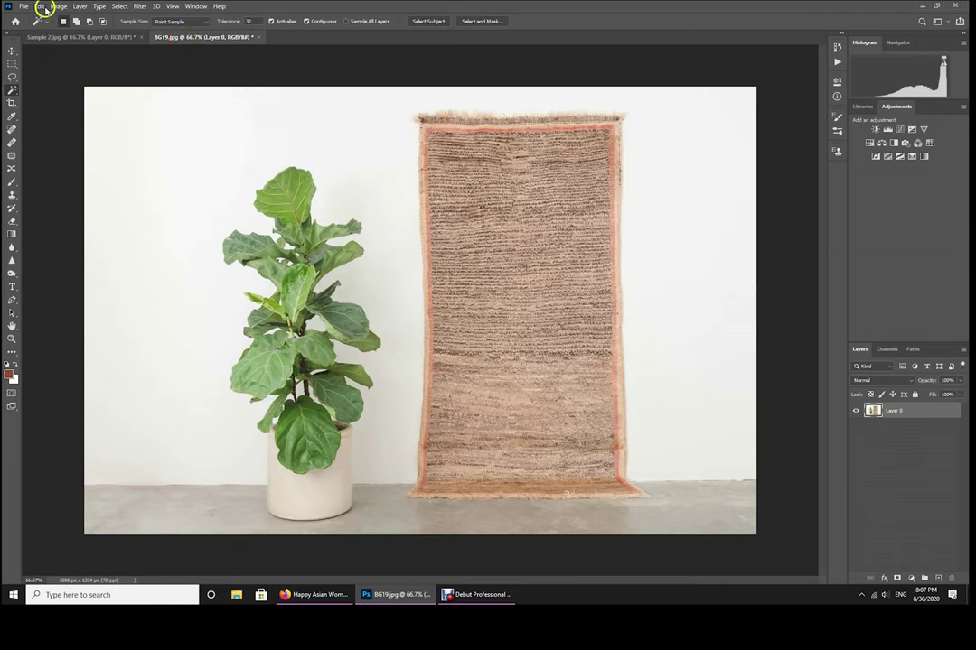
Step: Paste the copied woman into BG19.jpg as a new Layer 1
click(39, 6)
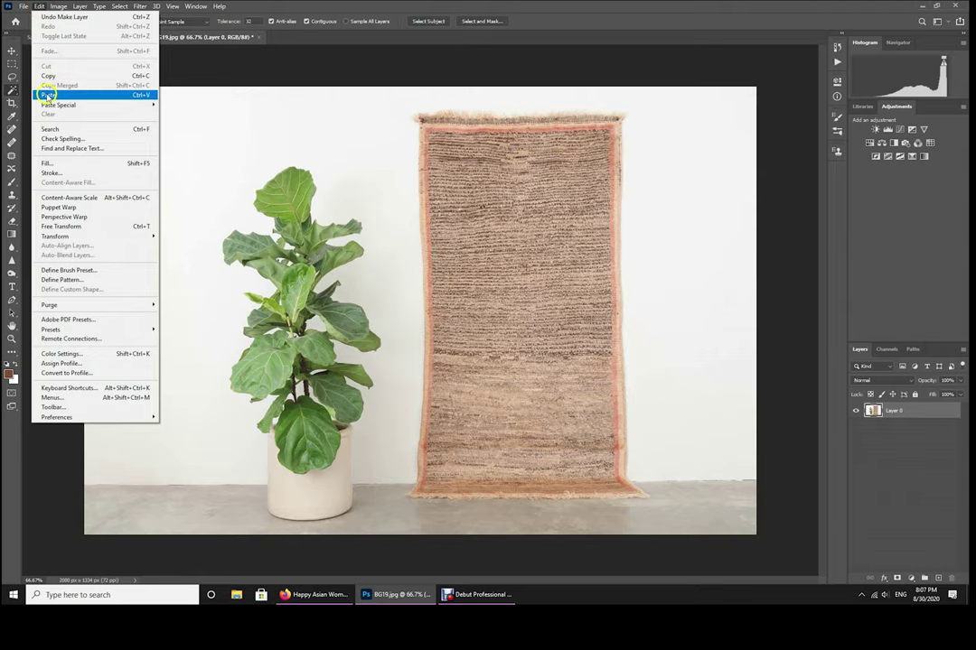
click(47, 95)
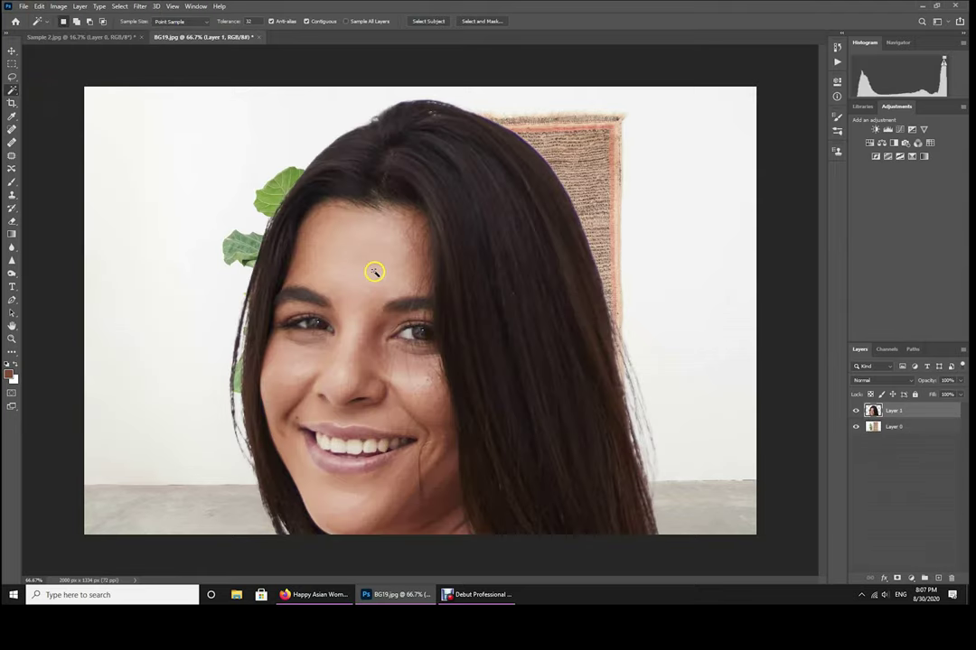
click(12, 50)
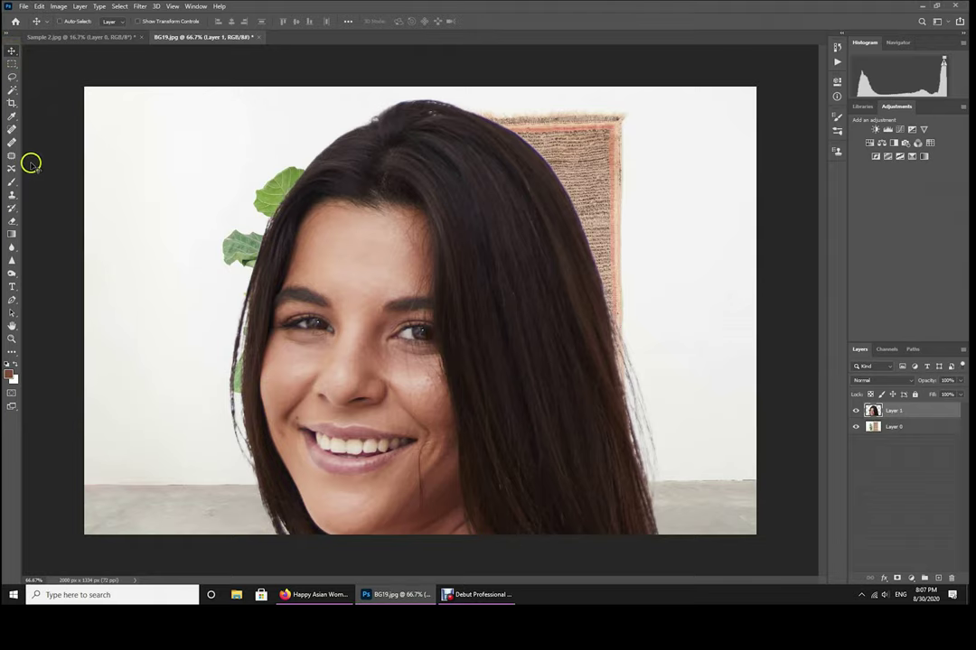
Step: Free-transform the pasted woman, scaling her down to about 26.73% over the rug
key(ctrl+t)
drag(119, 85, 333, 453)
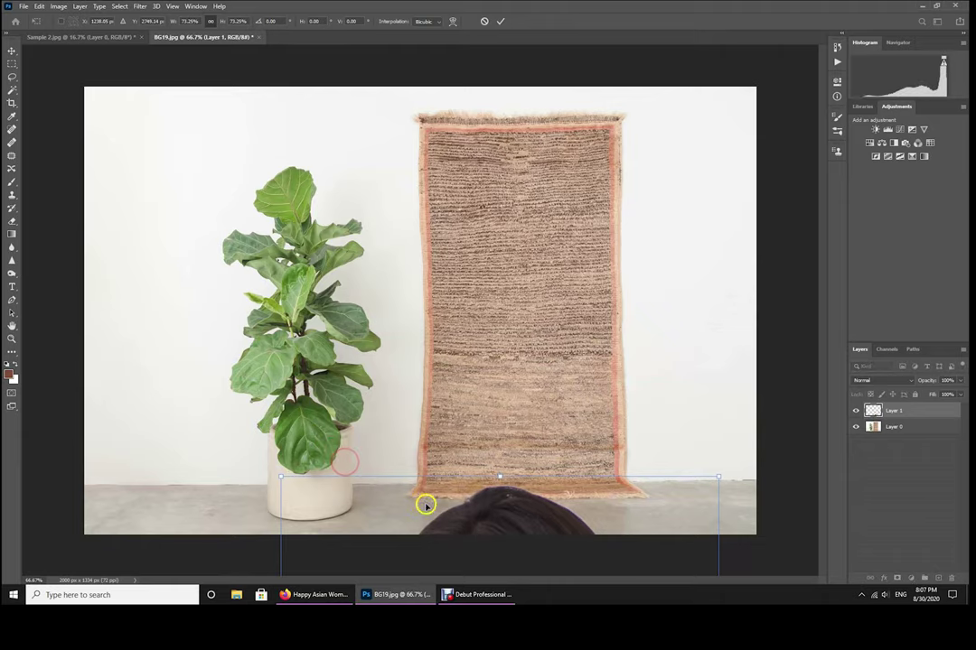
drag(333, 453, 394, 175)
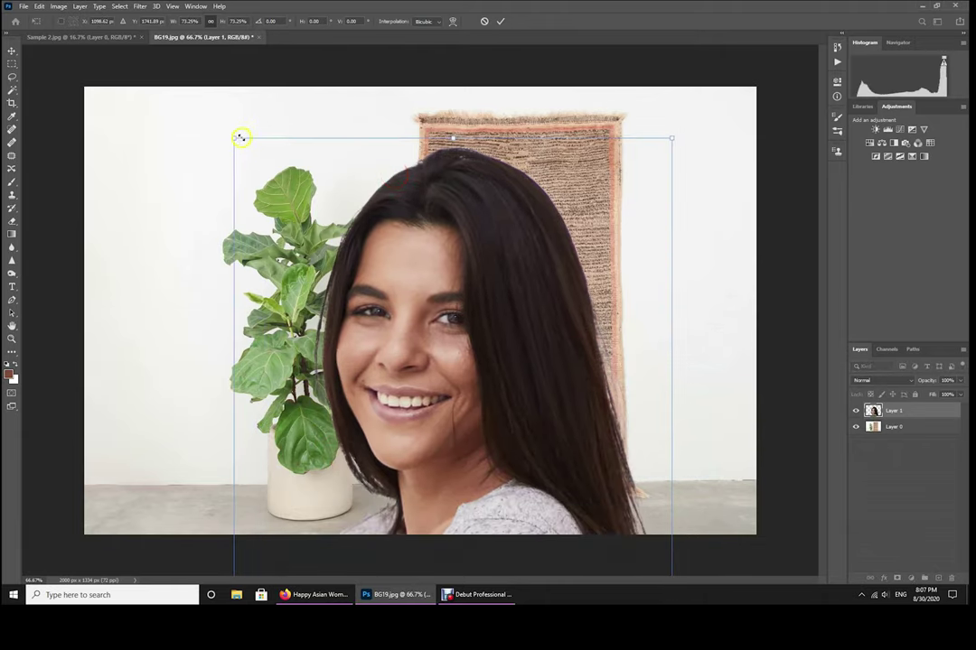
drag(240, 137, 515, 512)
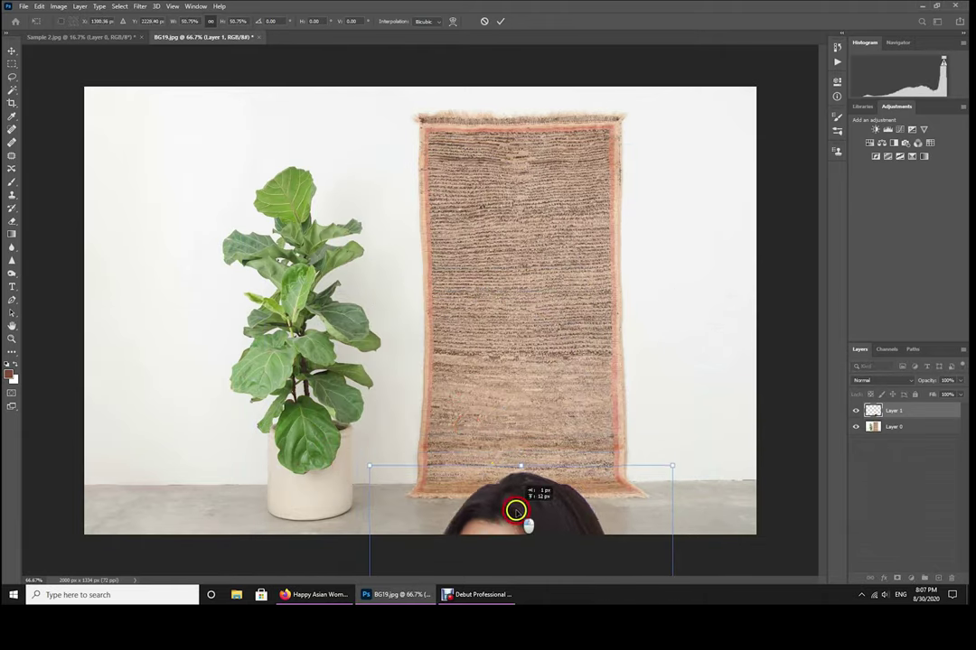
drag(515, 513, 569, 171)
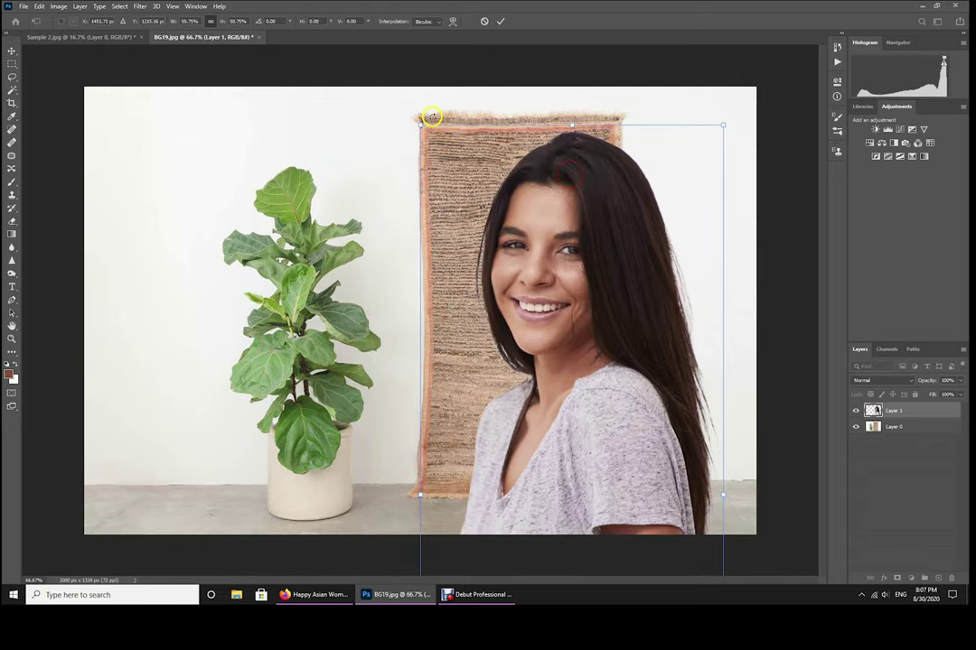
drag(420, 123, 572, 400)
drag(605, 444, 616, 157)
mouse_move(547, 84)
mouse_down()
mouse_move(594, 177)
mouse_move(557, 152)
mouse_up()
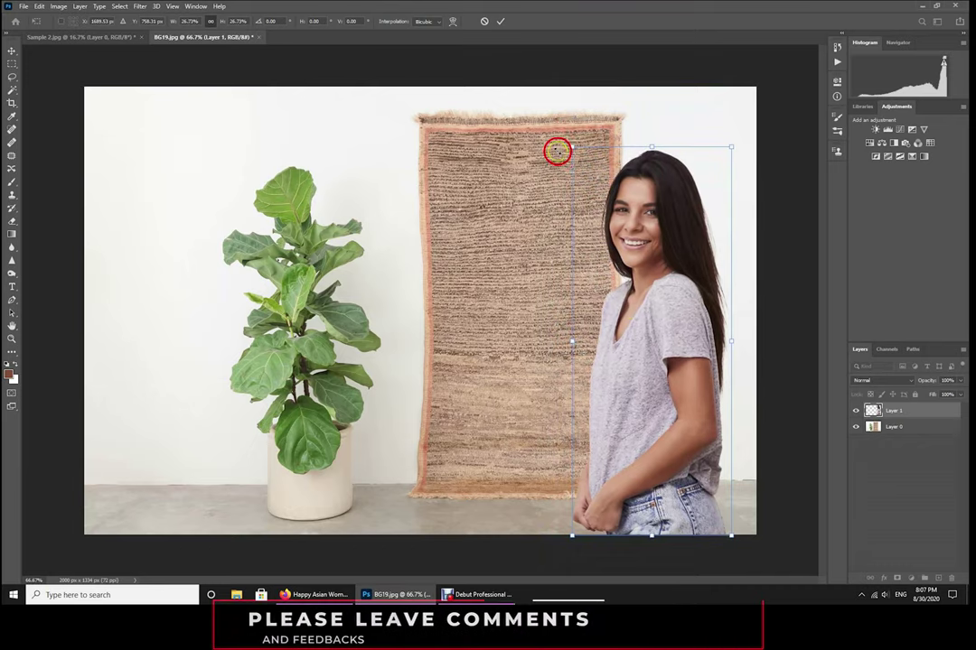
Step: Nudge her left onto the rug's right edge and commit the transform
drag(630, 308, 634, 308)
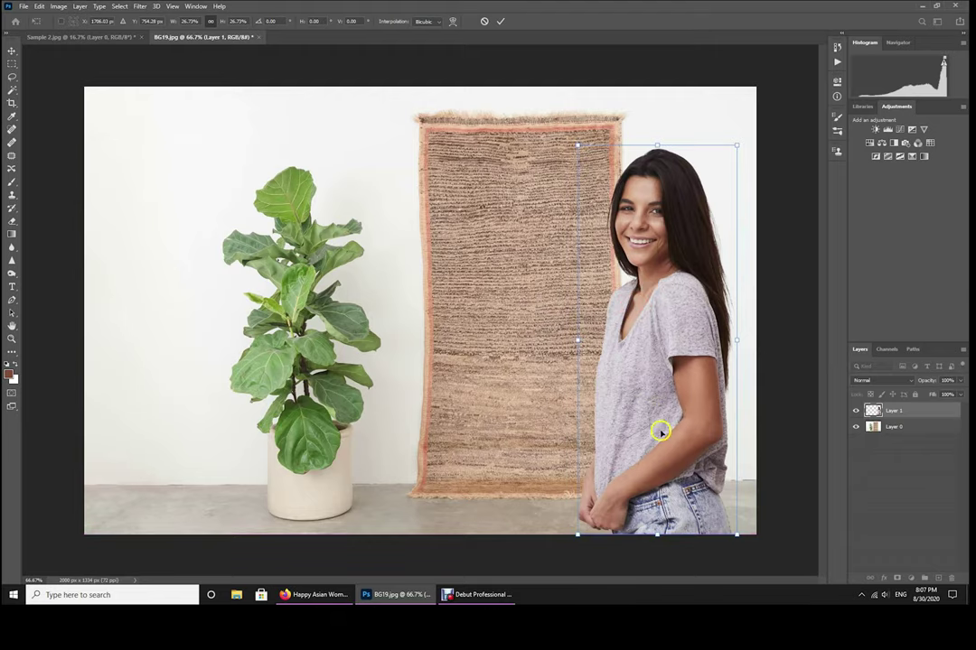
mouse_move(688, 325)
mouse_down()
mouse_move(556, 326)
mouse_move(652, 332)
mouse_up()
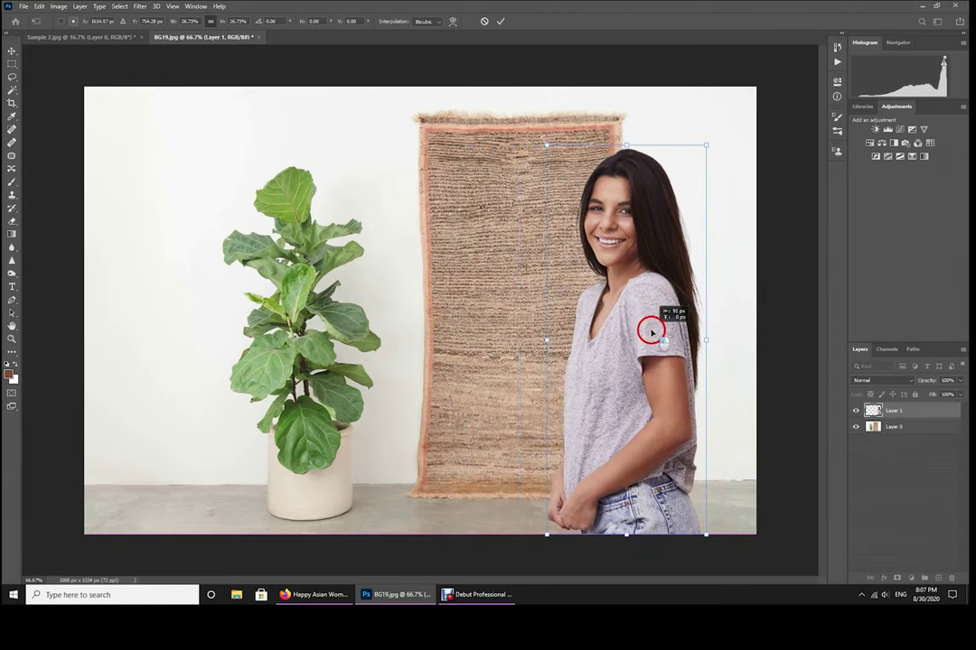
key(Return)
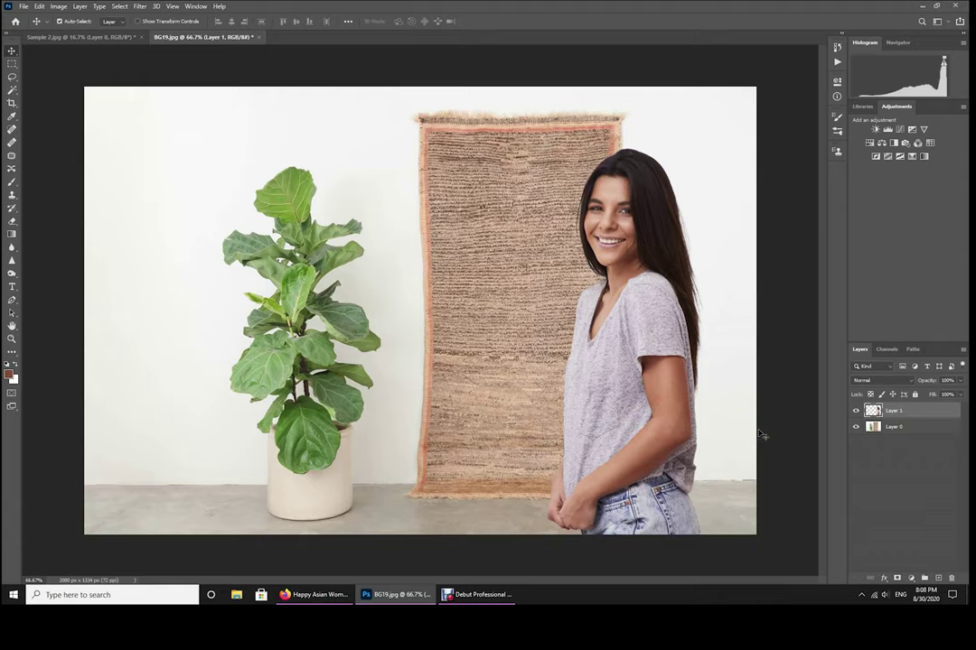
double_click(926, 410)
Step: Add a soft drop shadow (100% opacity, 0 px distance), tuning its size, spread and angle
mouse_move(795, 49)
mouse_down()
mouse_move(278, 57)
mouse_move(294, 55)
mouse_up()
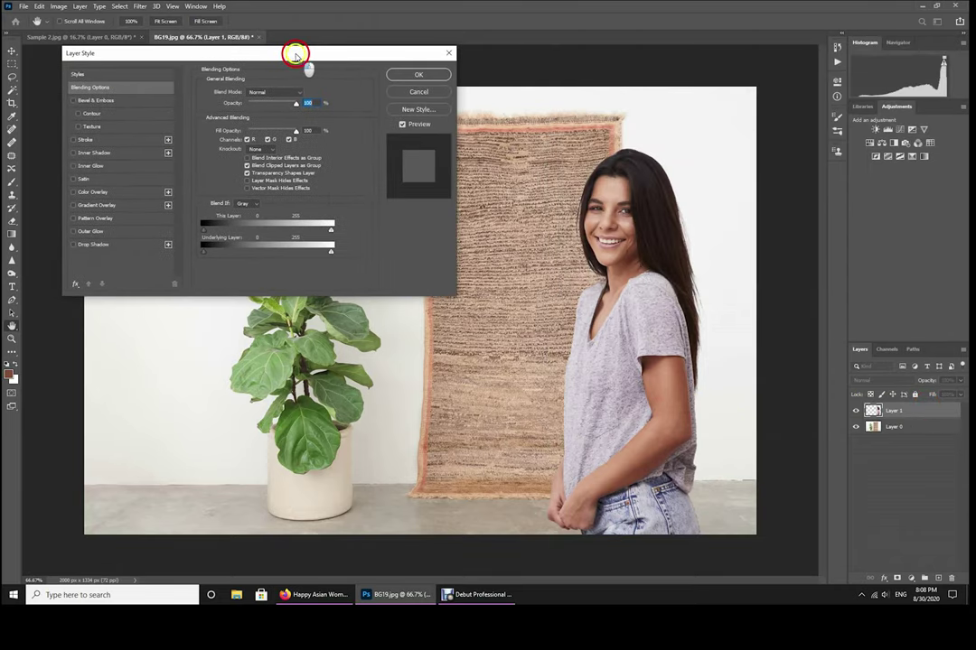
click(113, 248)
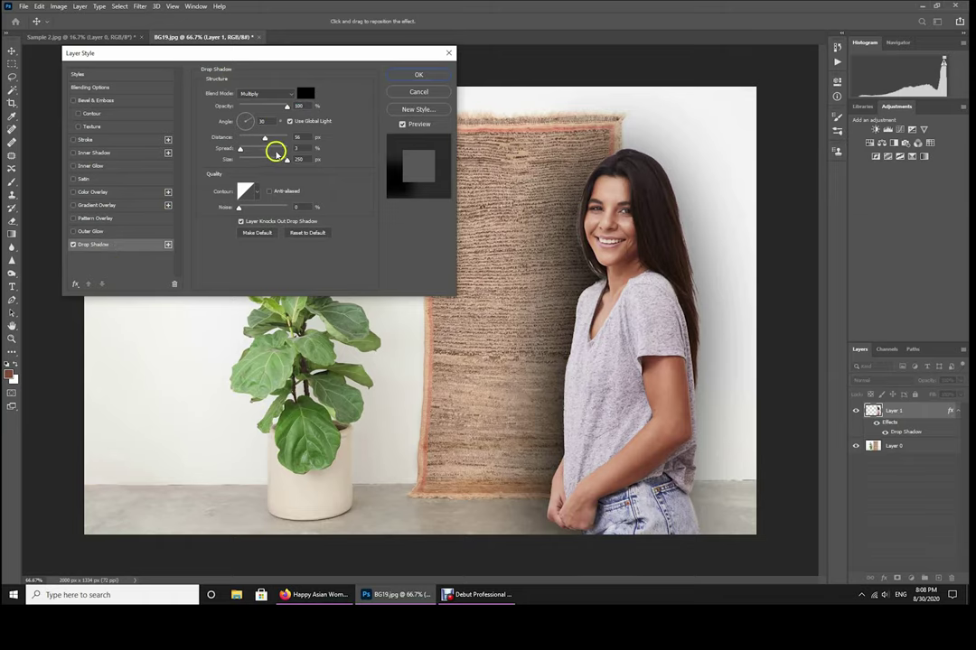
mouse_move(287, 160)
mouse_down()
mouse_move(267, 161)
mouse_move(277, 140)
mouse_move(226, 145)
mouse_up()
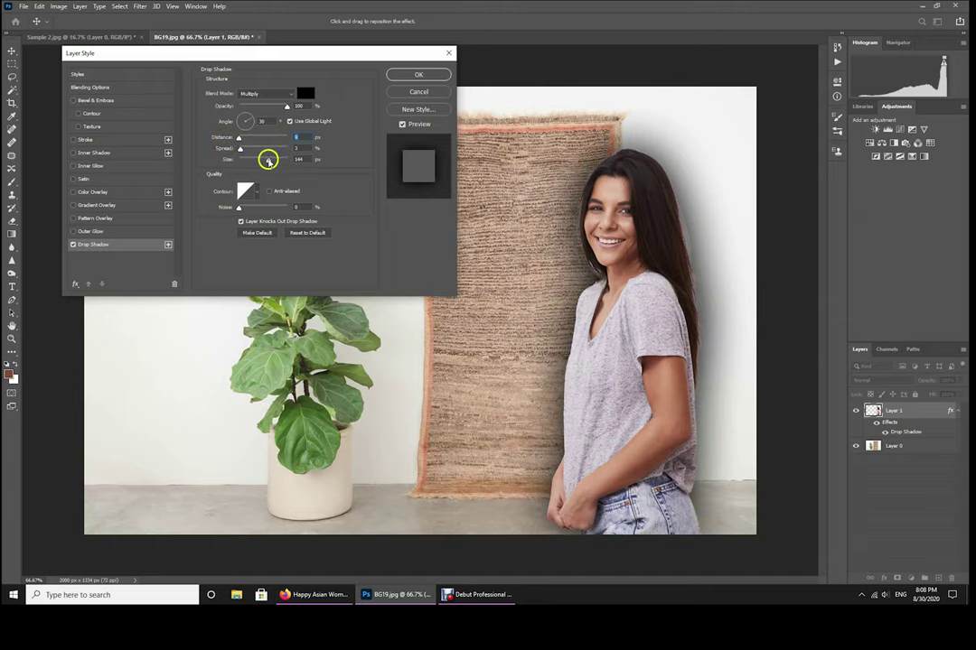
drag(267, 159, 238, 157)
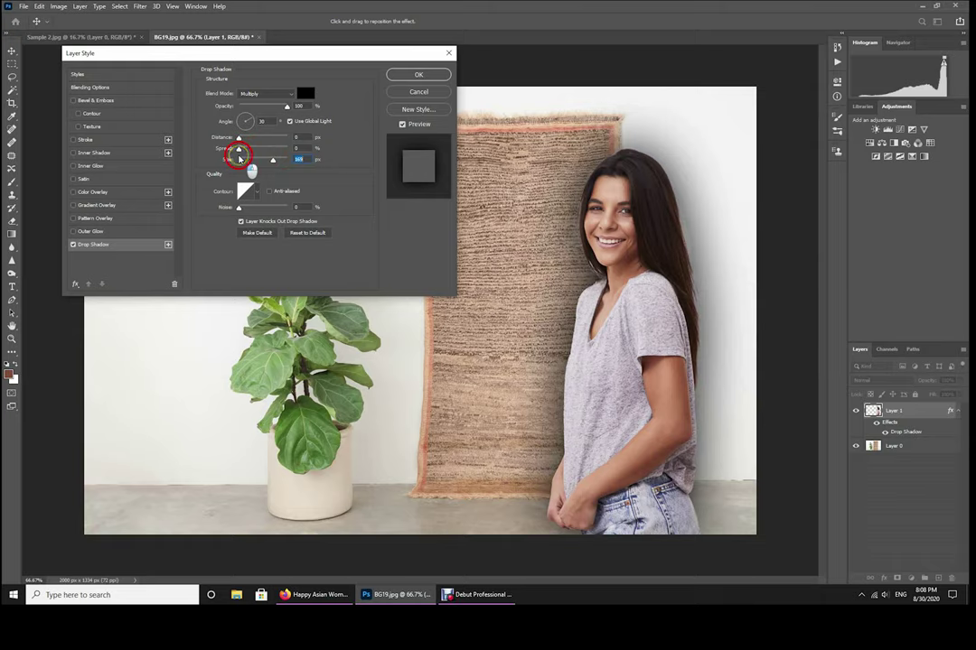
drag(241, 158, 243, 159)
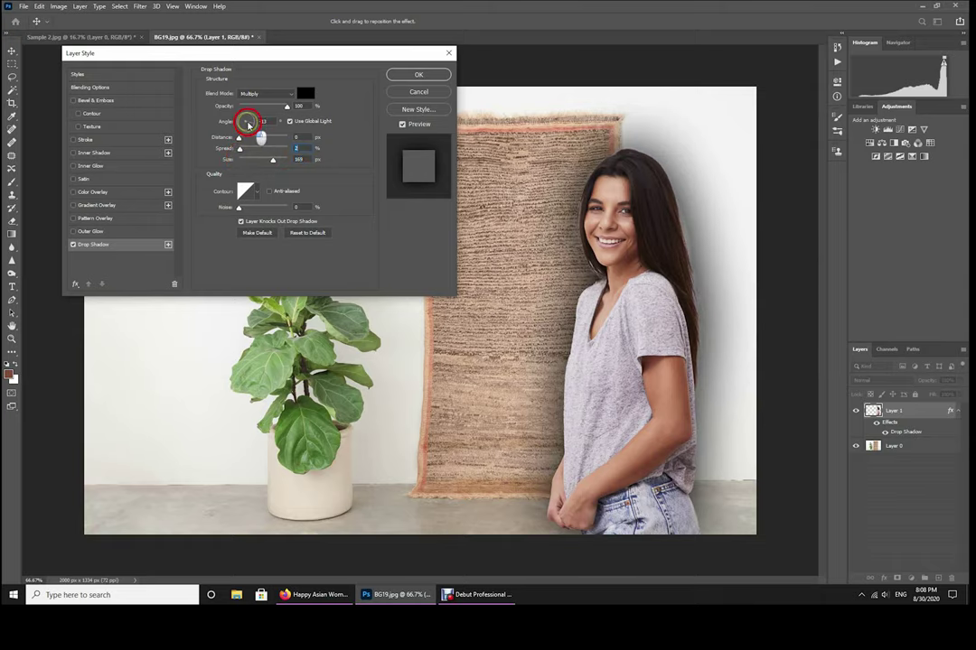
drag(248, 126, 240, 120)
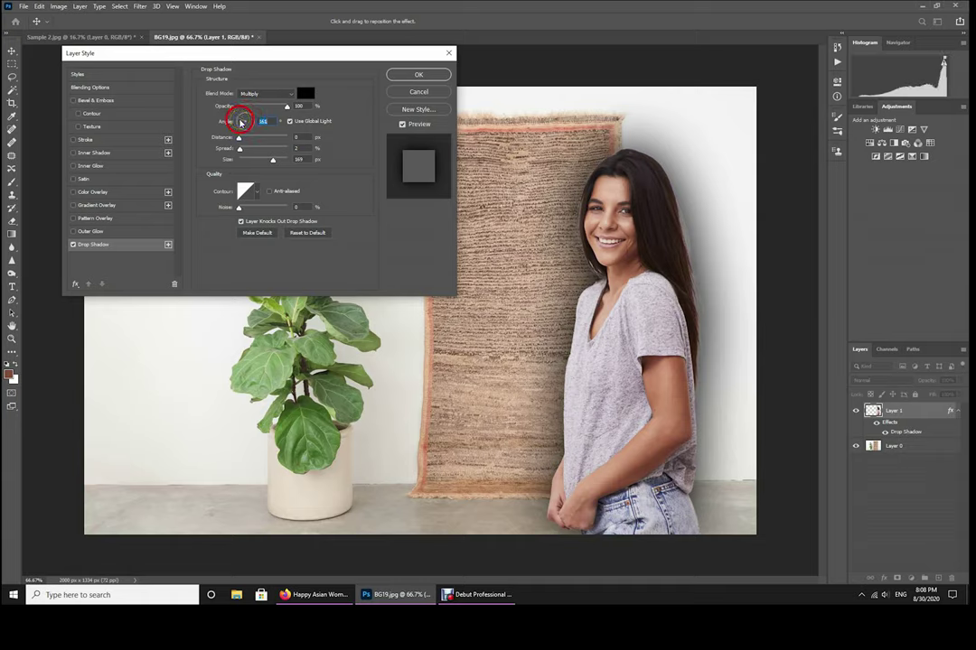
drag(241, 121, 257, 127)
click(73, 245)
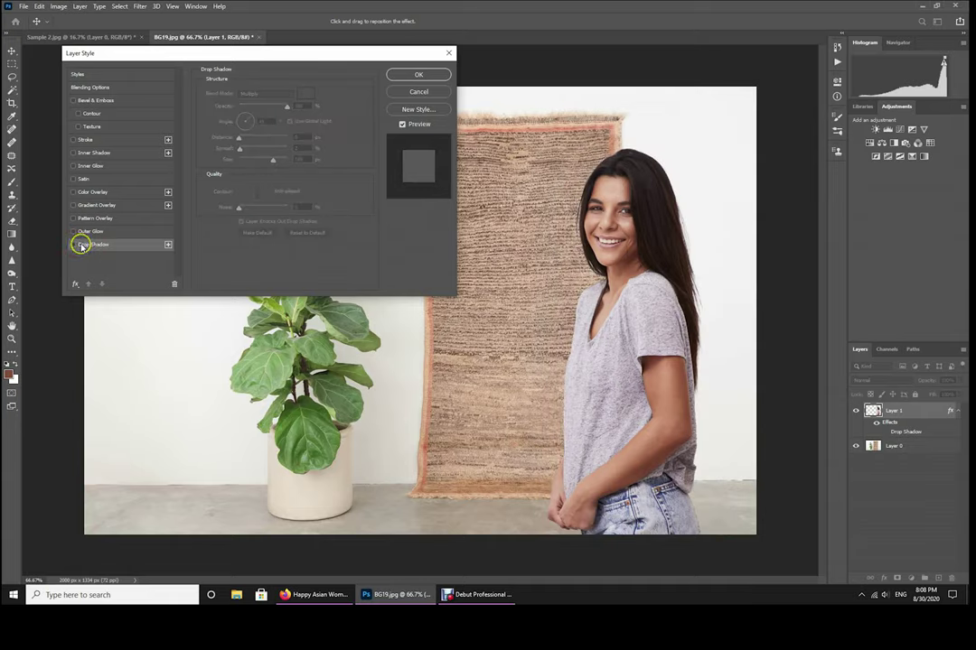
click(76, 245)
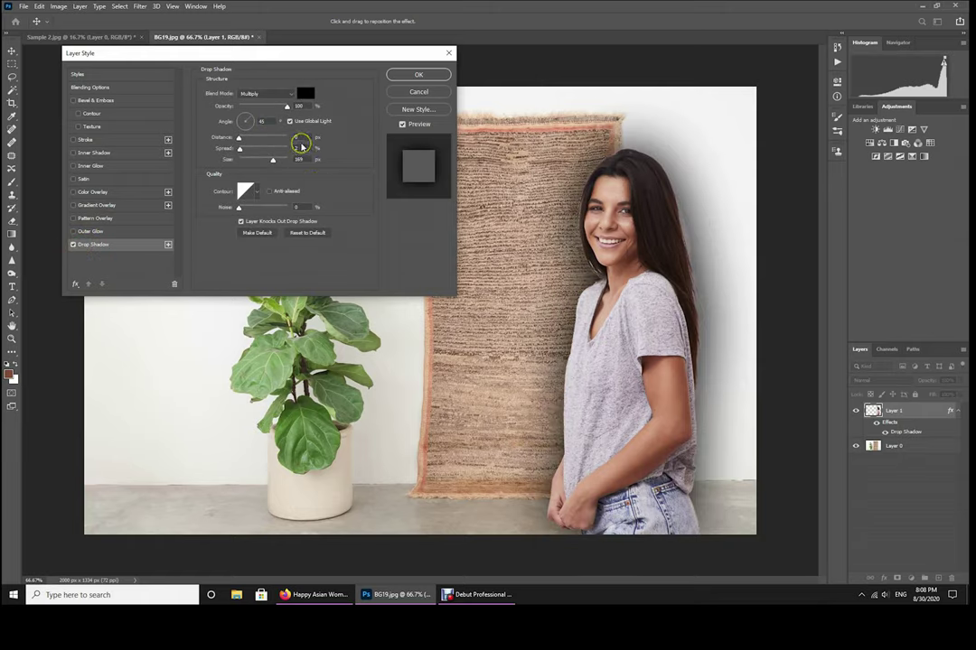
drag(271, 161, 279, 168)
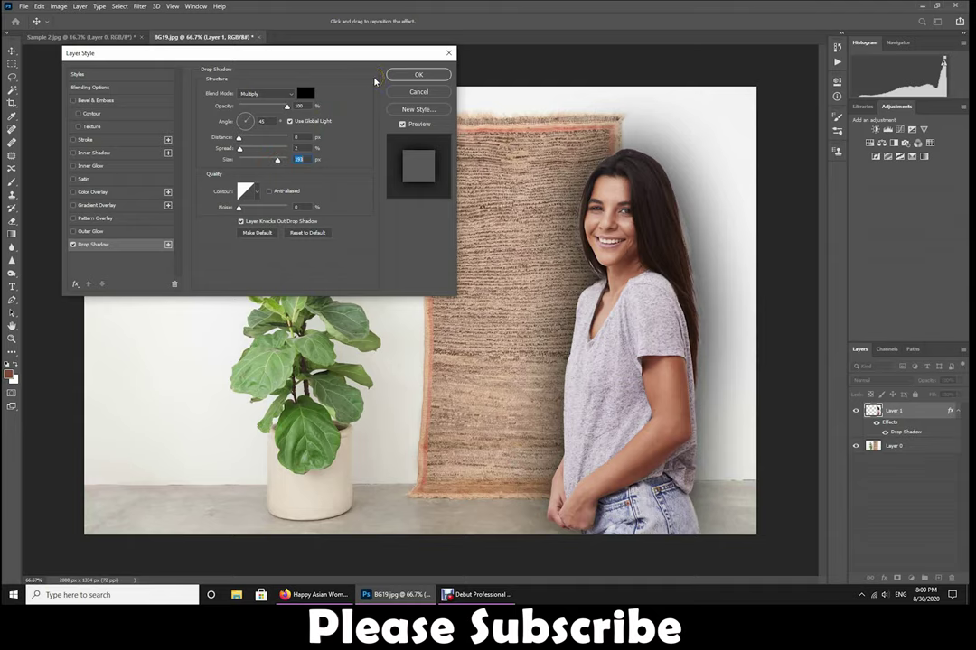
click(413, 74)
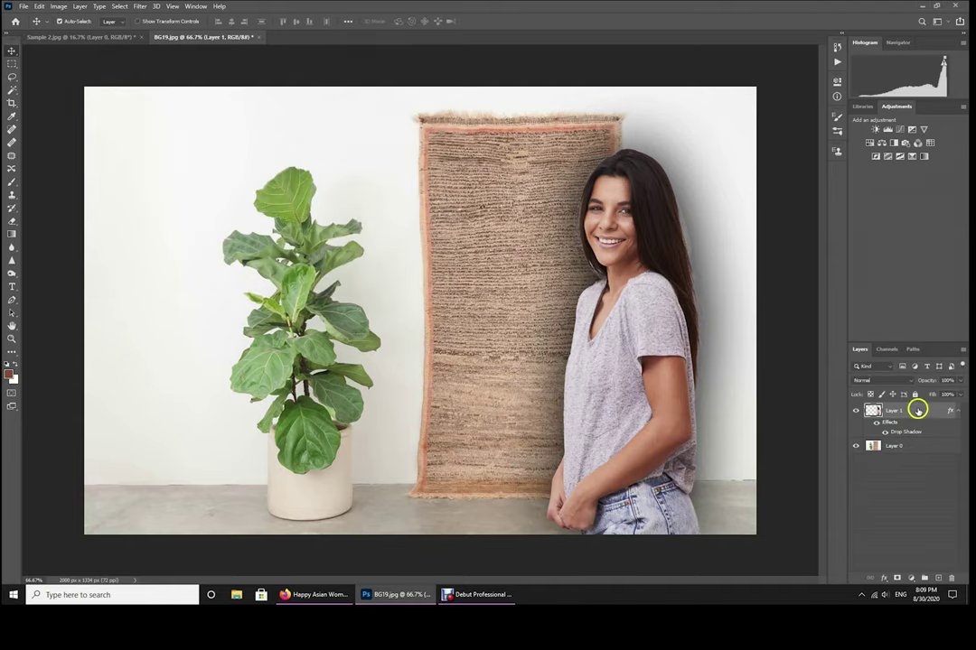
scroll(616, 376, up, 1)
scroll(616, 377, up, 1)
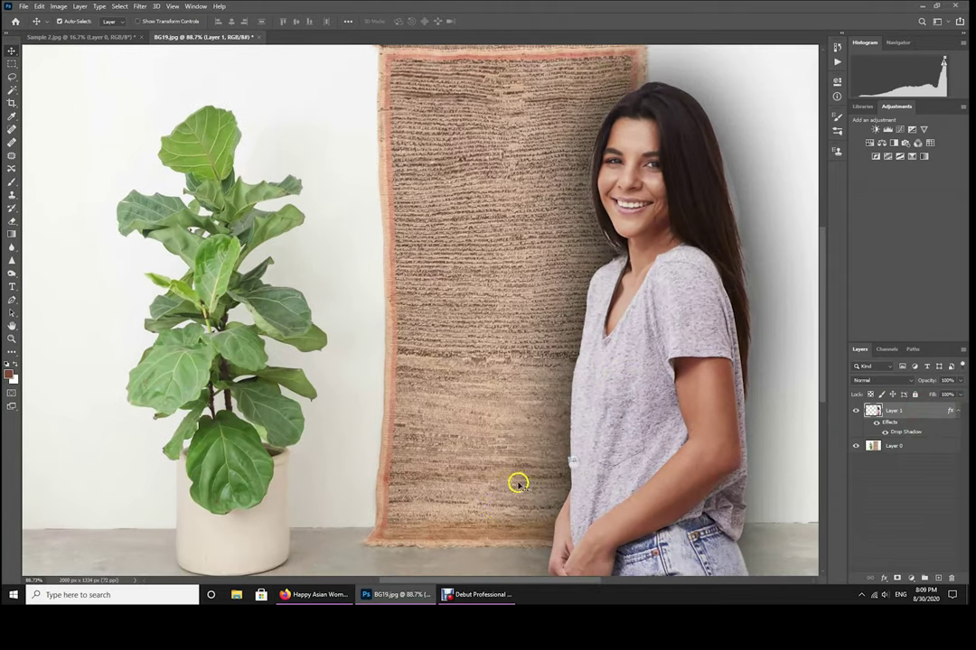
drag(459, 578, 502, 578)
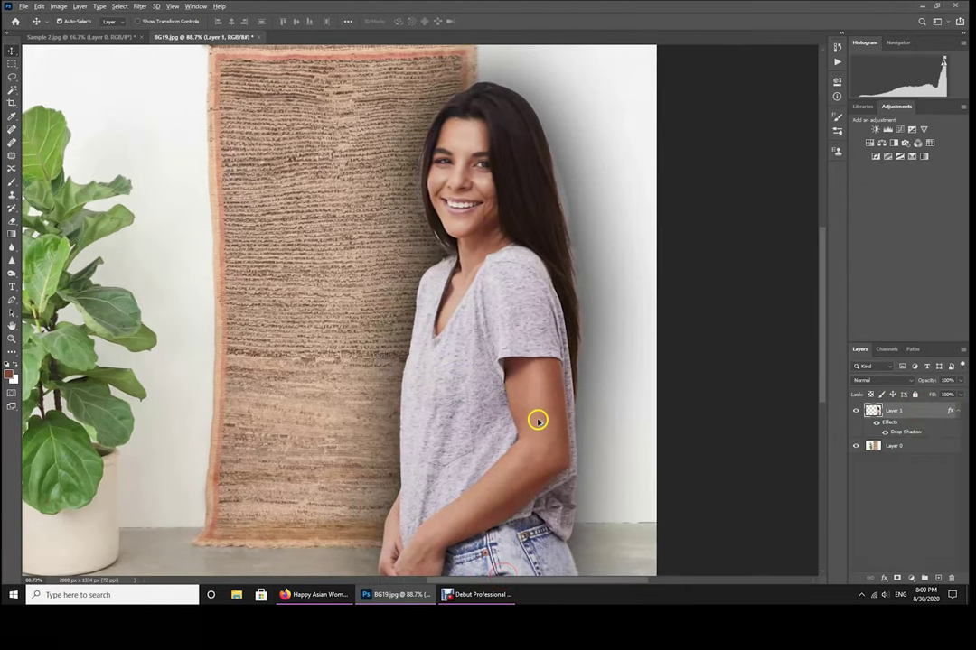
scroll(536, 420, up, 4)
scroll(537, 413, up, 2)
scroll(538, 413, up, 2)
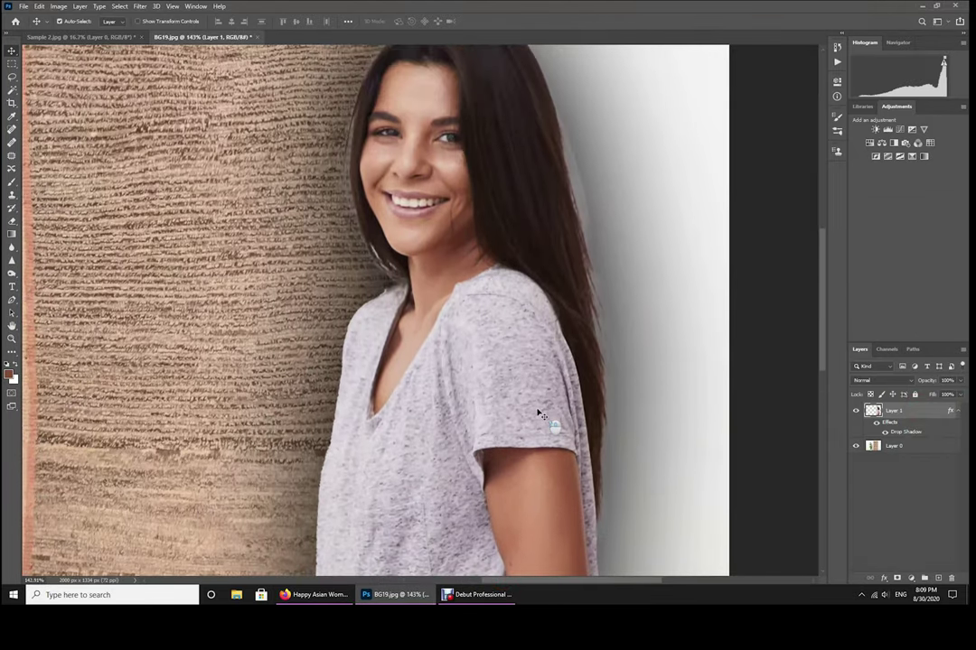
scroll(540, 410, up, 2)
scroll(545, 420, up, 2)
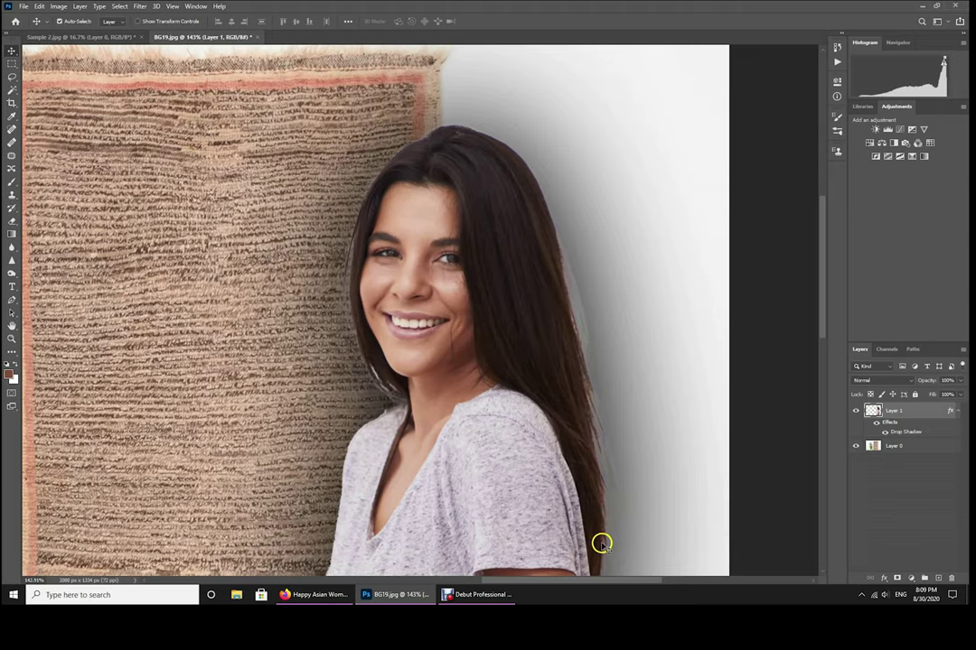
Step: Set up the Clone Stamp tool at 77% opacity
click(12, 195)
click(45, 194)
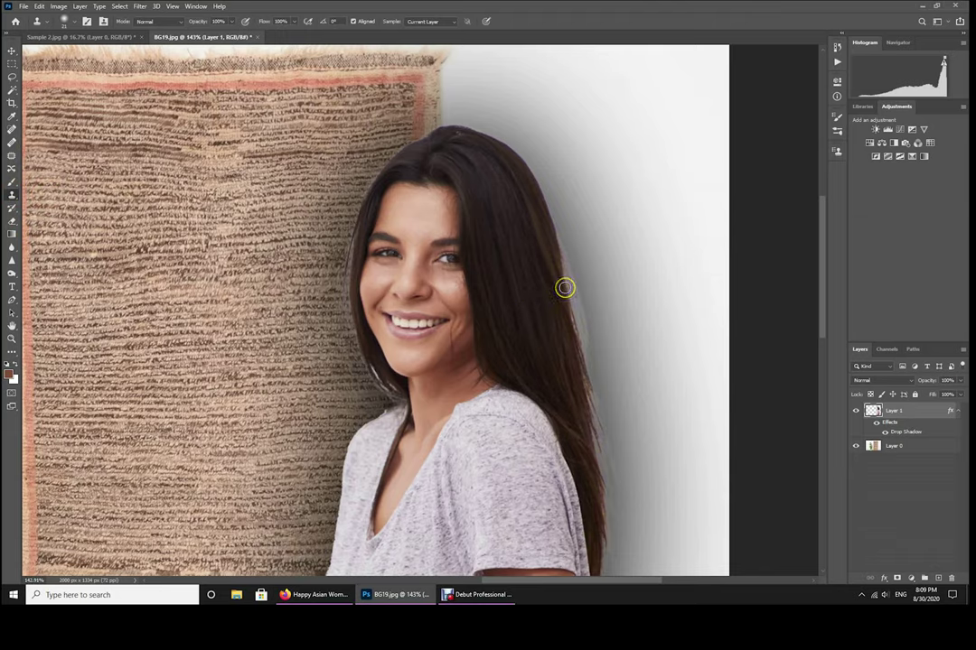
click(232, 23)
mouse_move(231, 35)
mouse_down()
mouse_move(212, 37)
mouse_move(223, 39)
mouse_up()
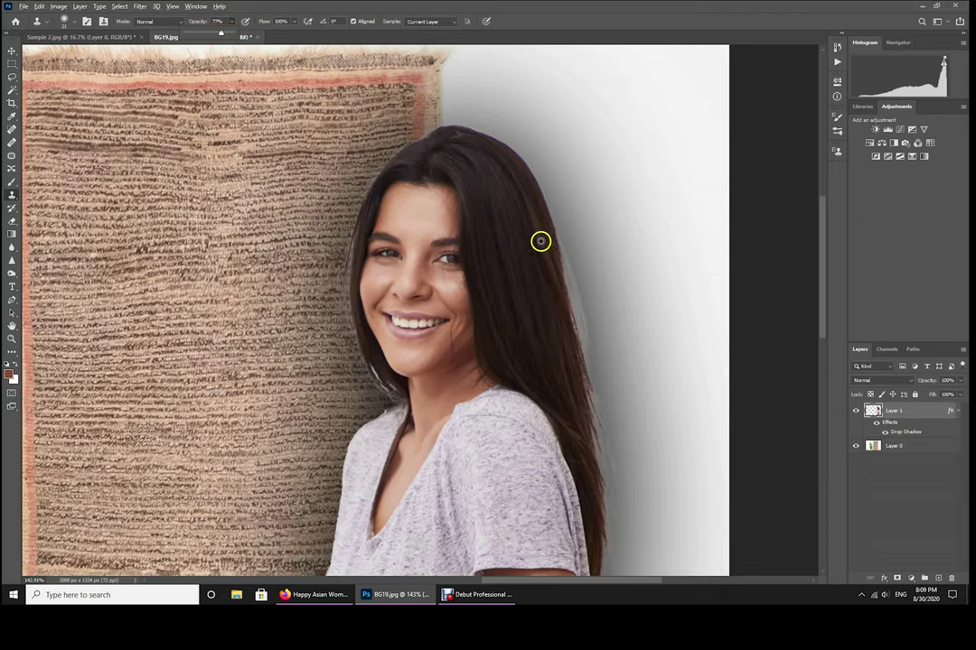
Step: Clone hair over the rough upper and right hair edges, covering the reddish spot
drag(558, 255, 562, 273)
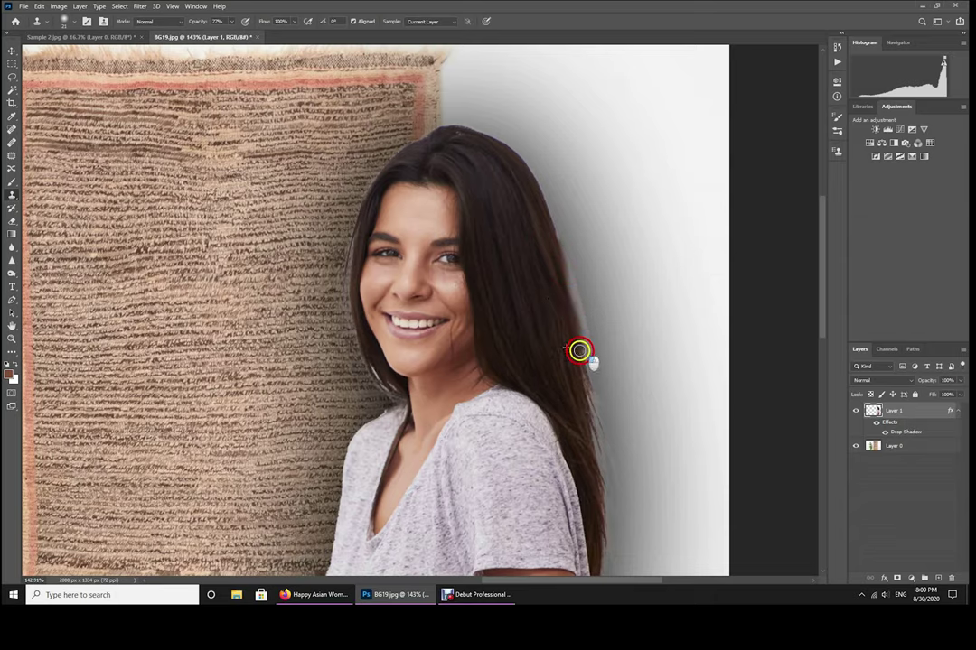
mouse_move(562, 273)
mouse_down()
mouse_move(579, 351)
mouse_move(560, 267)
mouse_up()
mouse_move(569, 289)
mouse_down()
mouse_move(593, 398)
mouse_move(551, 260)
mouse_move(551, 226)
mouse_move(529, 179)
mouse_up()
drag(547, 232, 544, 281)
mouse_move(556, 320)
mouse_down()
mouse_move(581, 375)
mouse_move(597, 462)
mouse_up()
mouse_move(573, 386)
mouse_down()
mouse_move(595, 391)
mouse_move(605, 481)
mouse_up()
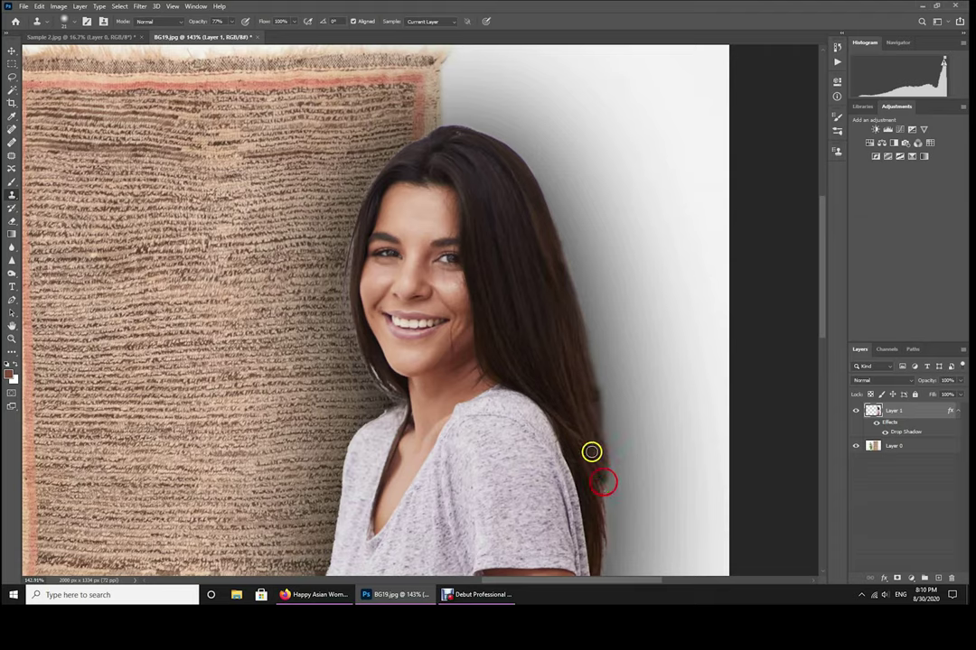
Step: Resample and clone over the lower hair edge, then smooth the top hair outline
alt+click(543, 346)
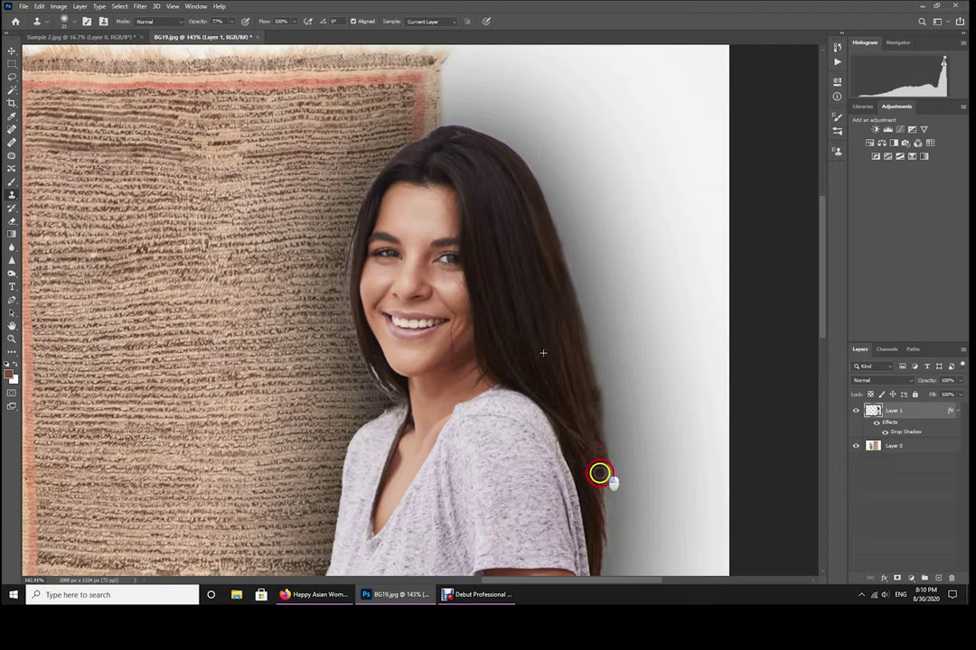
alt+click(603, 498)
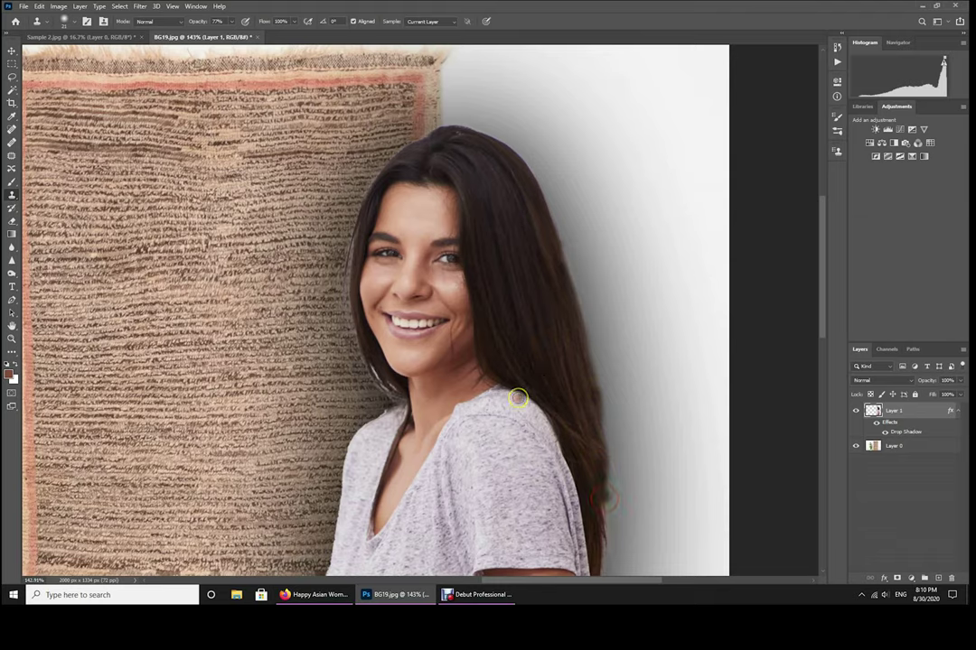
click(603, 498)
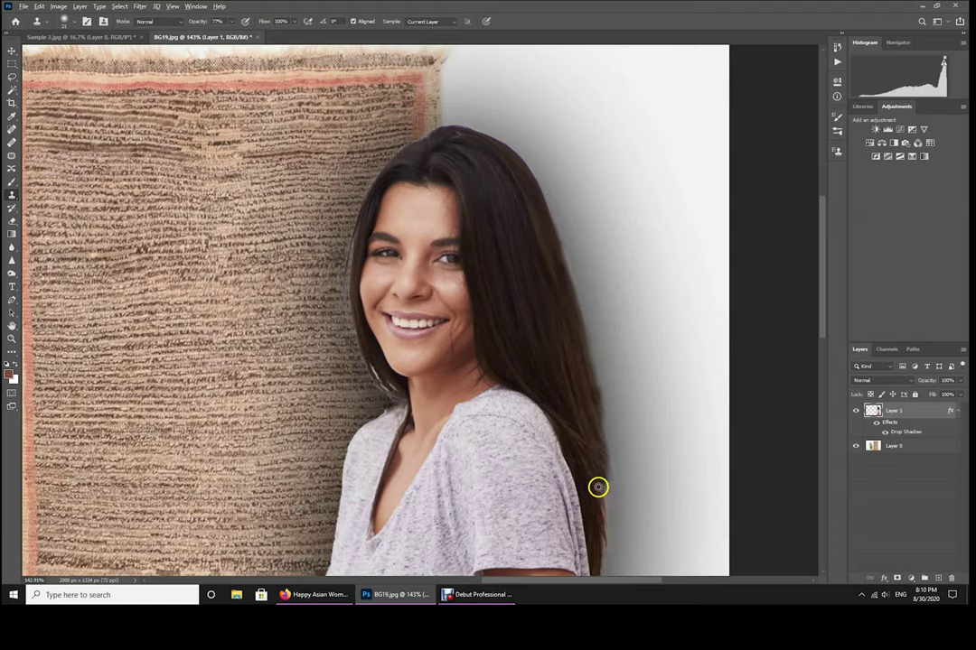
drag(602, 493, 599, 568)
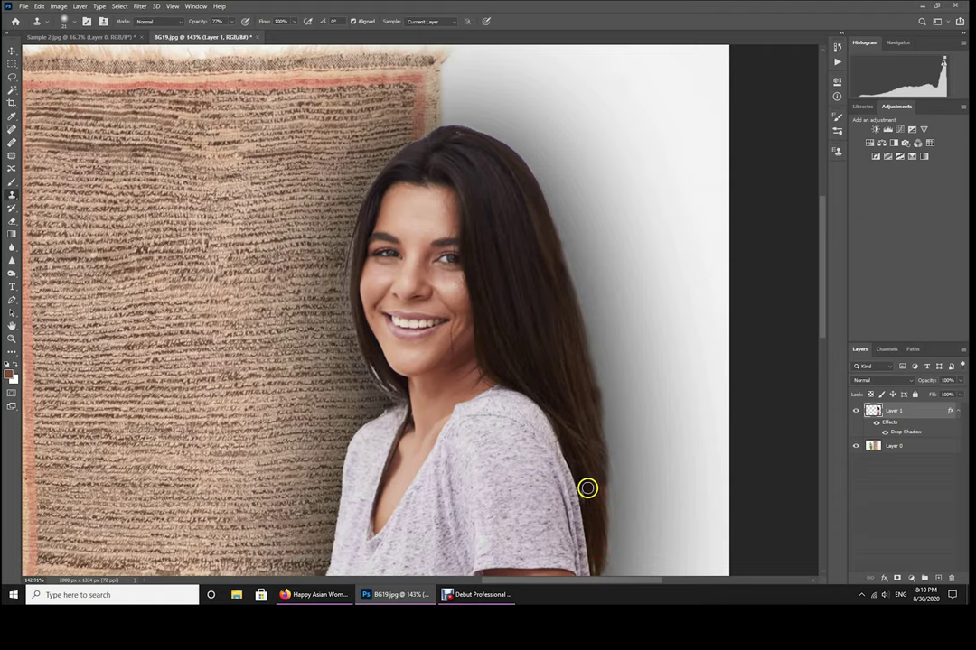
drag(604, 463, 601, 558)
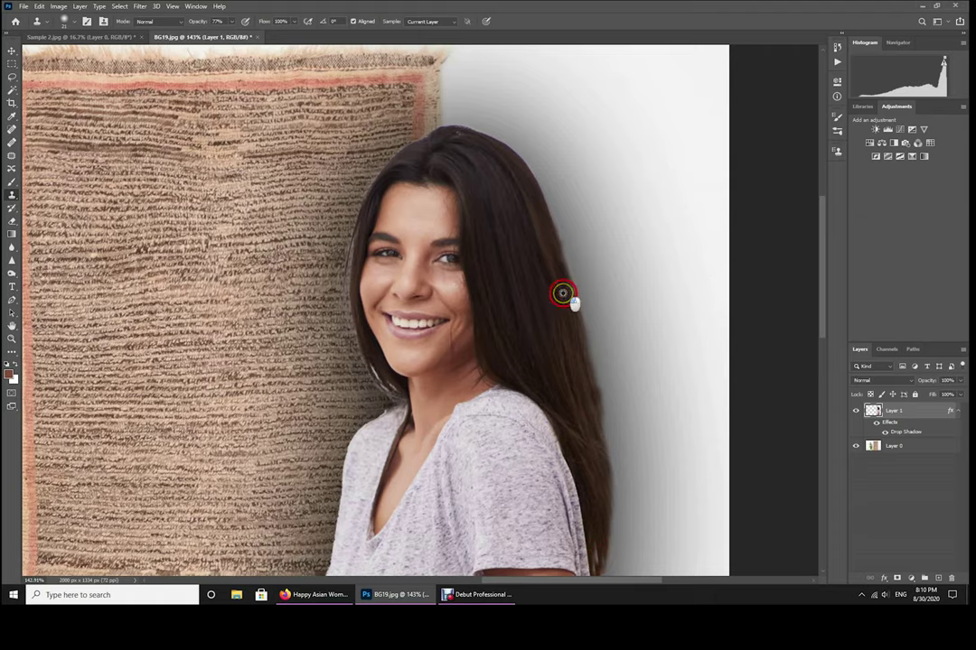
mouse_move(567, 292)
mouse_down()
mouse_move(550, 217)
mouse_move(496, 145)
mouse_up()
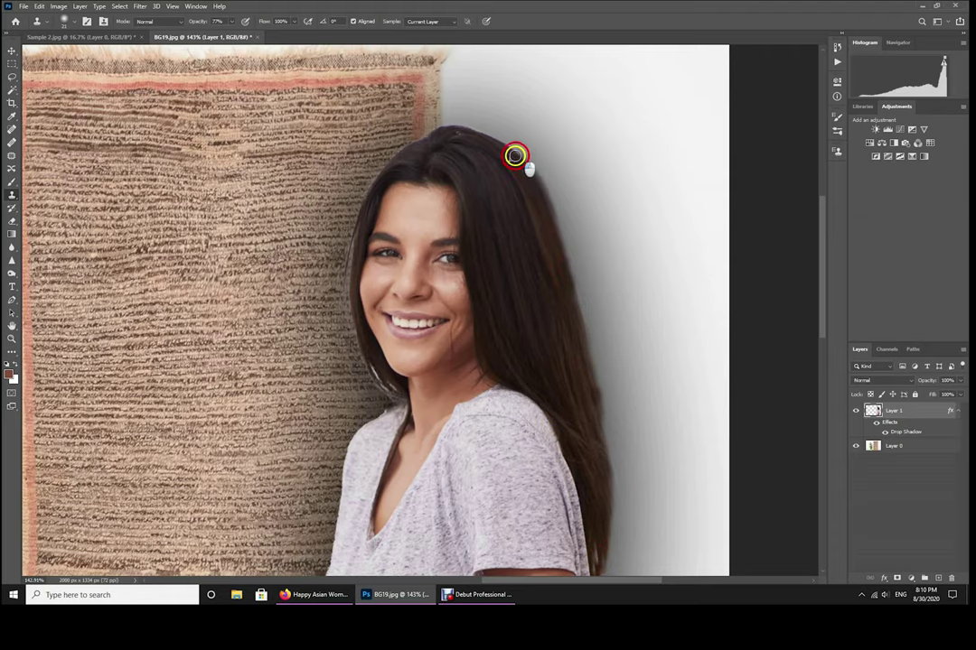
drag(496, 145, 462, 134)
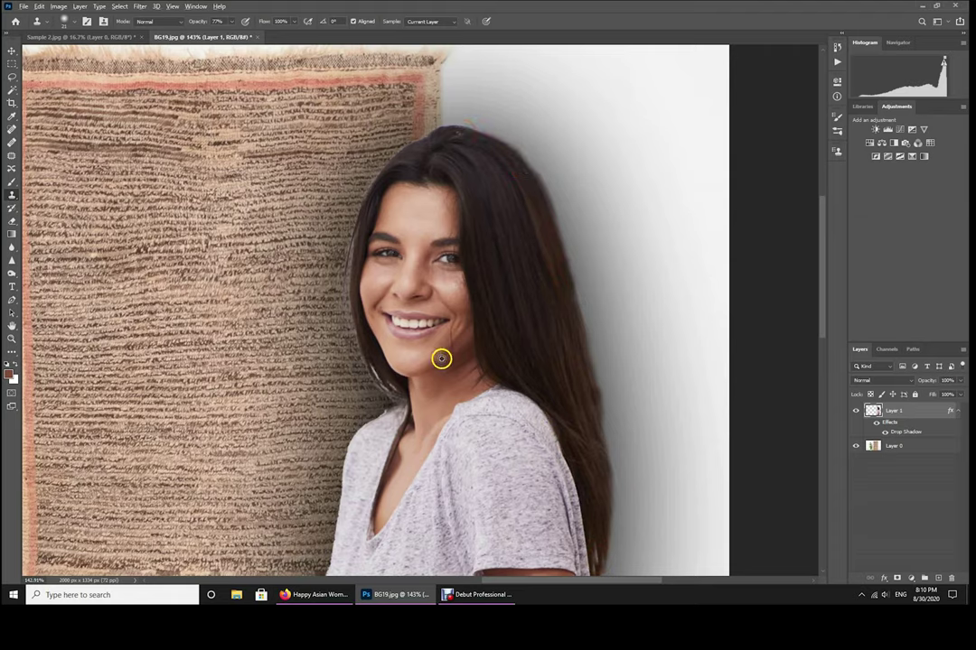
Step: Smooth the woman's jaw line edge with the clone stamp
click(367, 346)
click(385, 387)
mouse_move(379, 379)
mouse_down()
mouse_move(388, 392)
mouse_move(375, 355)
mouse_move(398, 394)
mouse_up()
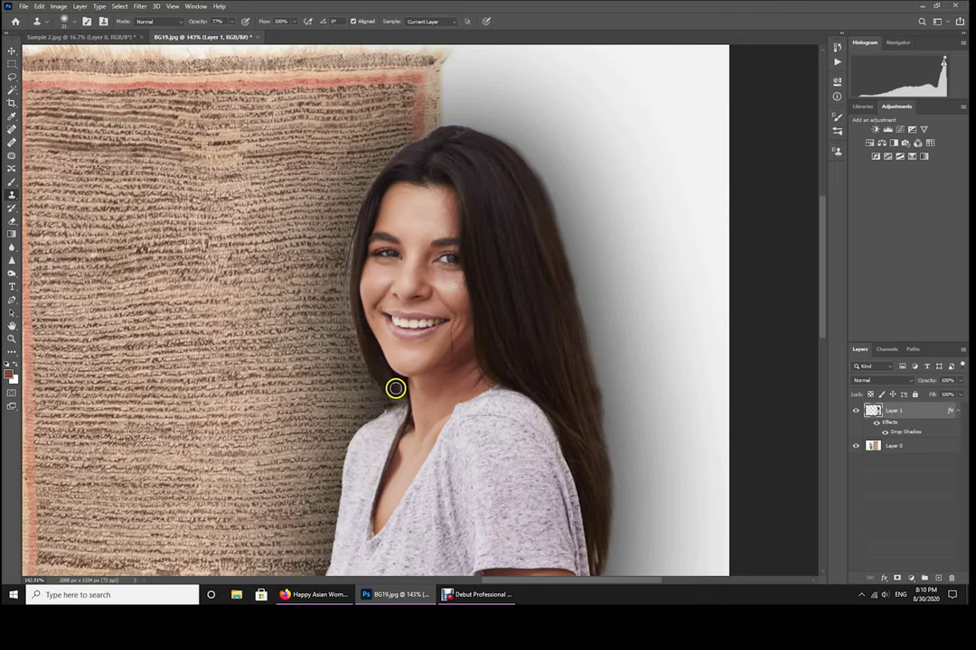
click(396, 388)
Step: Clone out the hair strand running beside the shoulder and sleeve
scroll(612, 374, down, 3)
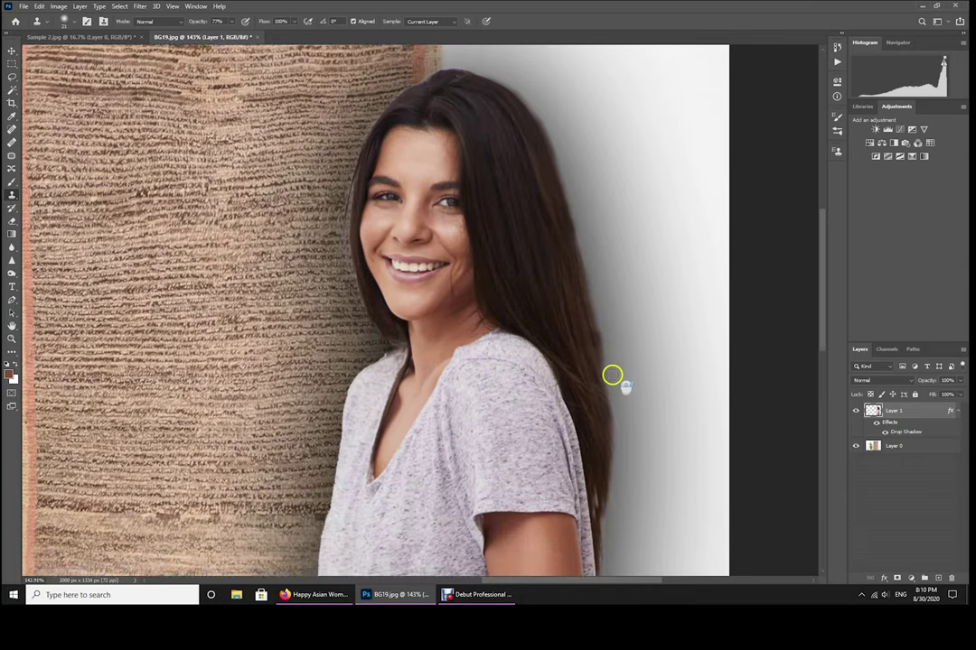
scroll(612, 374, down, 1)
scroll(612, 374, down, 1)
scroll(612, 374, down, 1)
drag(594, 352, 597, 393)
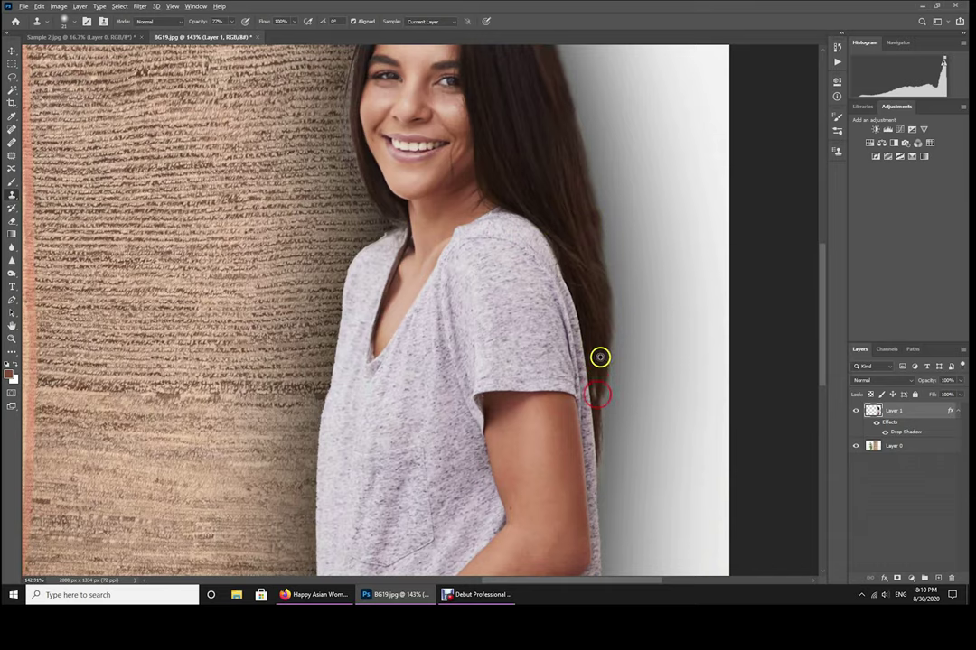
click(601, 362)
mouse_move(599, 401)
mouse_down()
mouse_move(600, 459)
mouse_move(599, 443)
mouse_up()
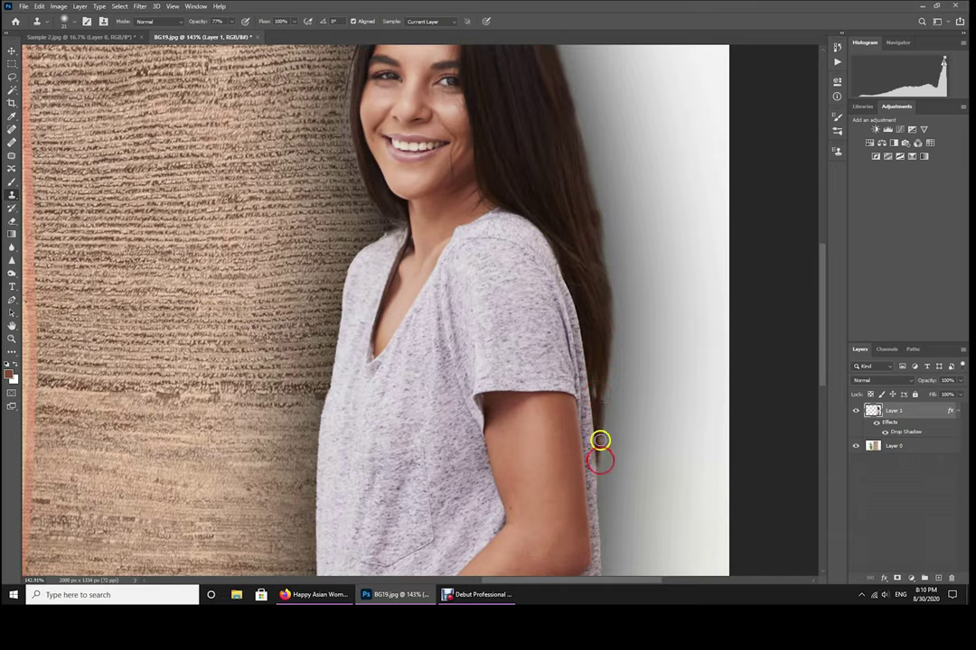
click(591, 352)
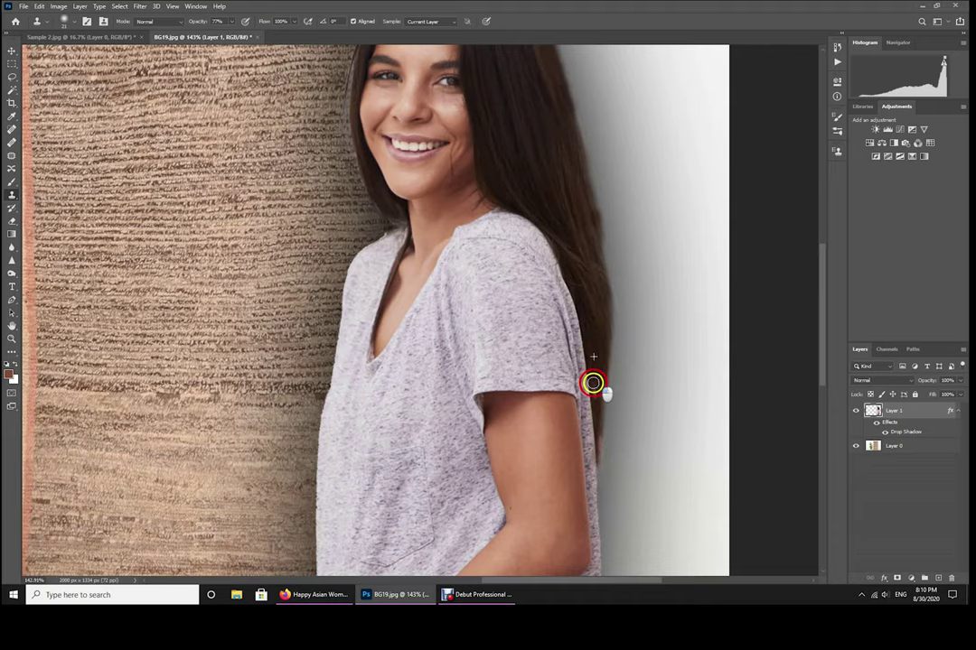
drag(592, 353, 597, 404)
Step: Zoom out to review the blended outline against the wall
scroll(462, 365, down, 3)
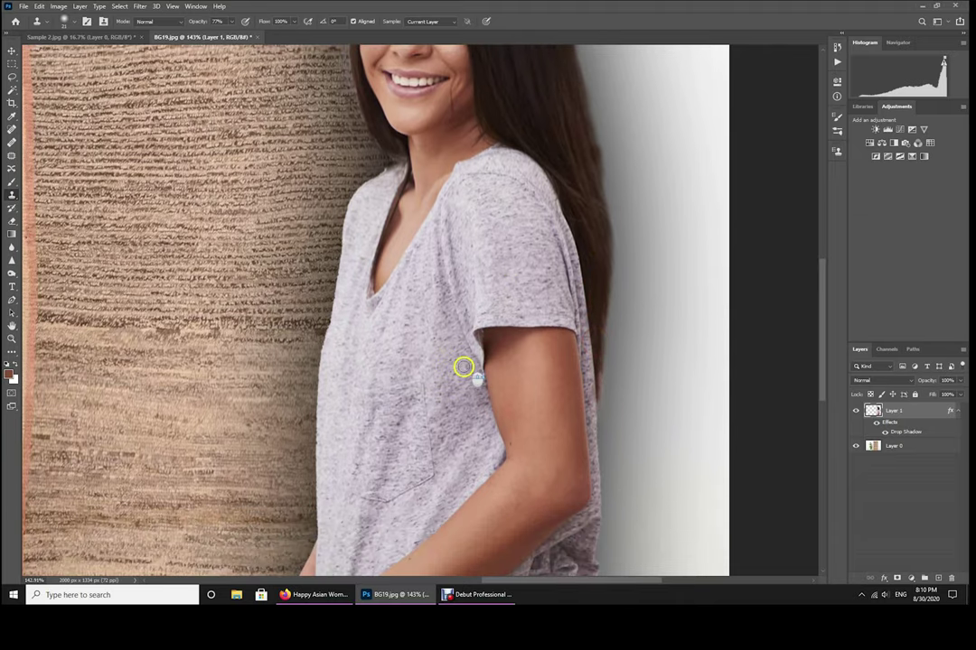
scroll(462, 375, down, 3)
scroll(462, 377, down, 3)
scroll(460, 378, down, 3)
scroll(461, 378, down, 2)
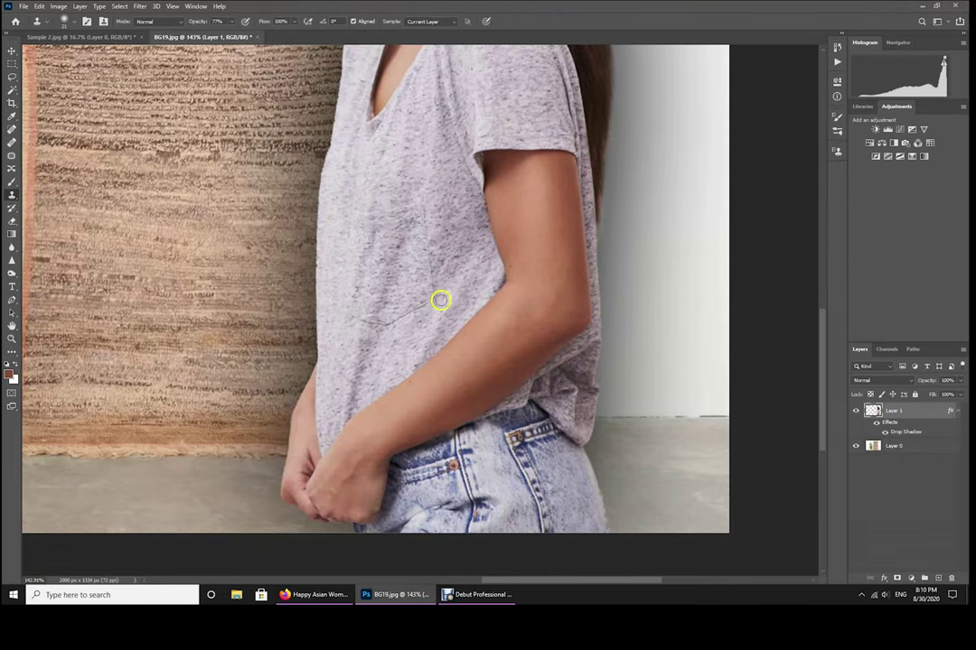
scroll(430, 302, up, 1)
scroll(463, 294, up, 1)
scroll(476, 280, up, 1)
scroll(494, 275, up, 1)
scroll(480, 265, down, 1)
scroll(481, 266, down, 1)
scroll(481, 268, down, 1)
scroll(480, 271, down, 1)
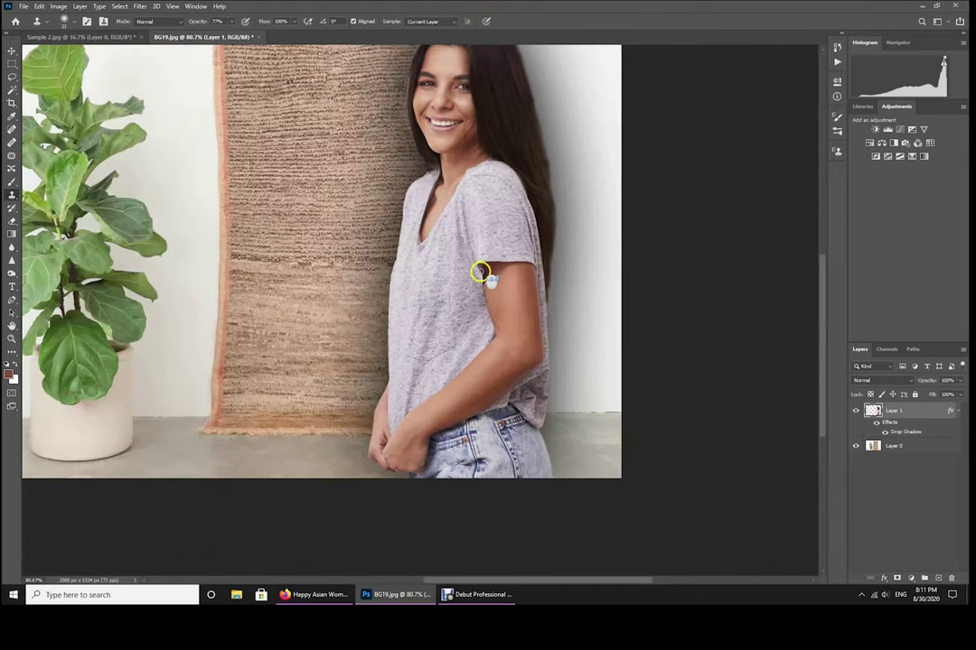
scroll(480, 272, up, 2)
scroll(481, 268, up, 1)
scroll(484, 266, up, 1)
scroll(490, 272, up, 1)
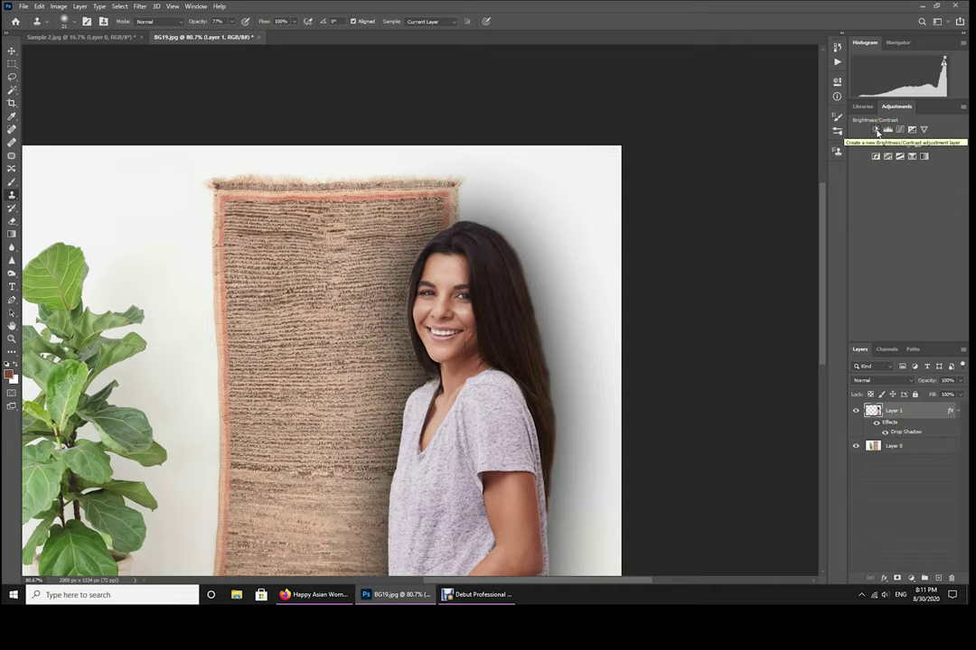
Step: Clip a Brightness/Contrast layer to the woman with brightness -36 and contrast -29
click(876, 131)
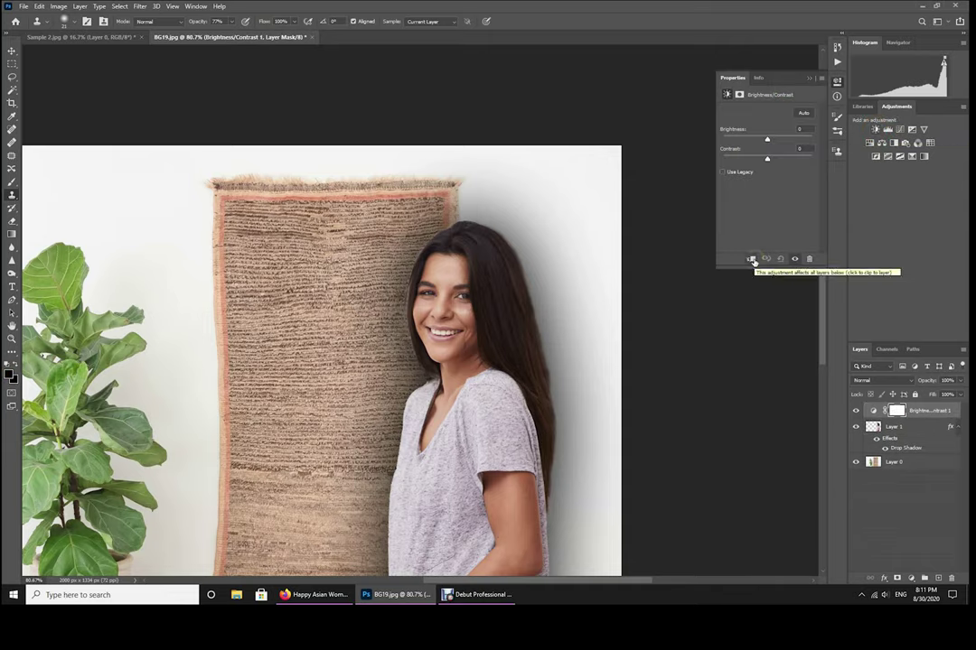
click(752, 260)
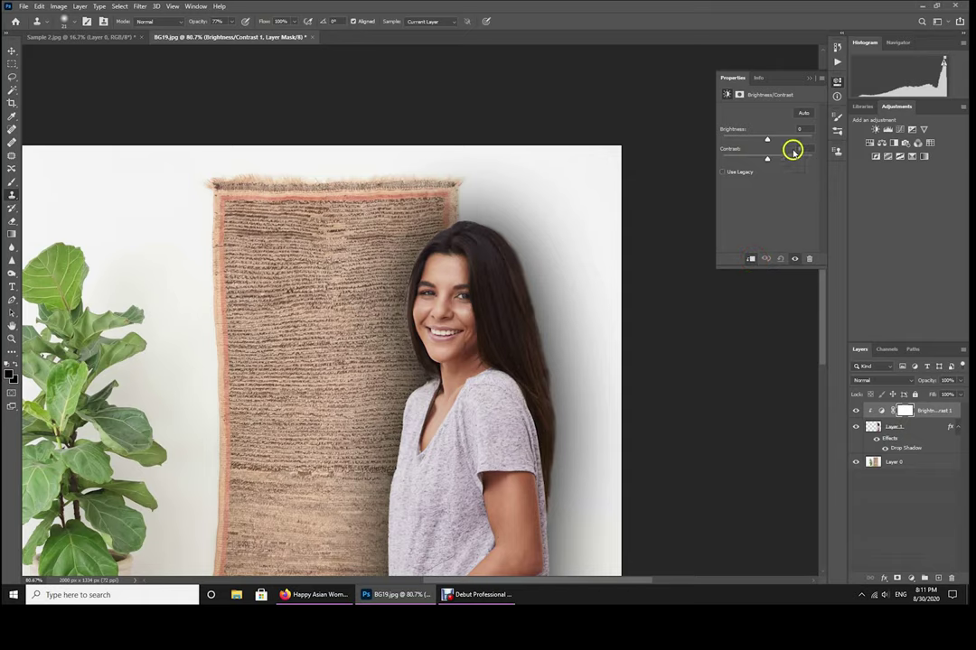
drag(766, 142, 755, 142)
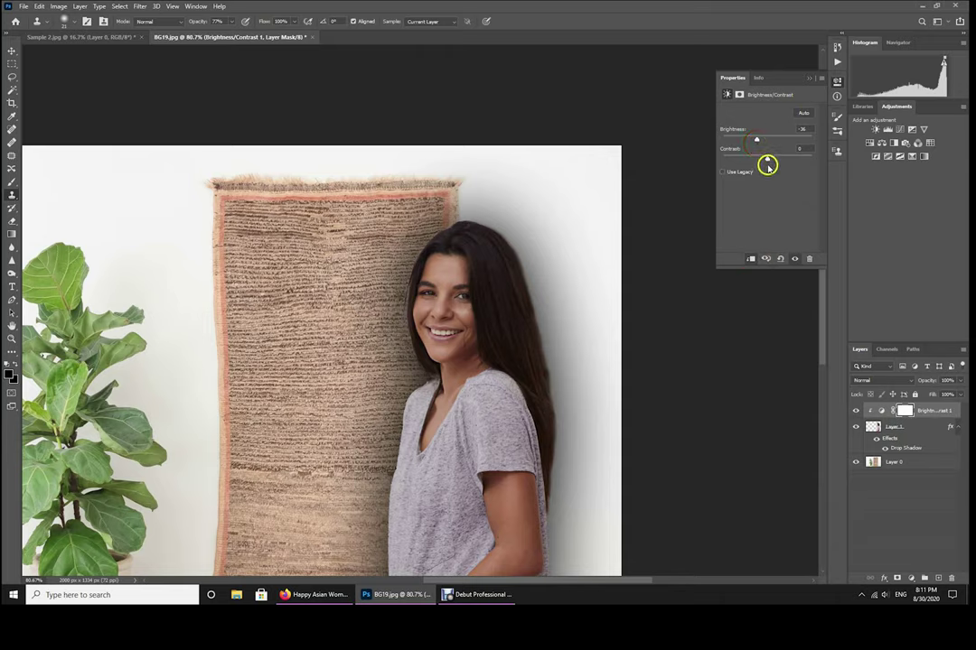
mouse_move(766, 160)
mouse_down()
mouse_move(773, 164)
mouse_move(741, 167)
mouse_up()
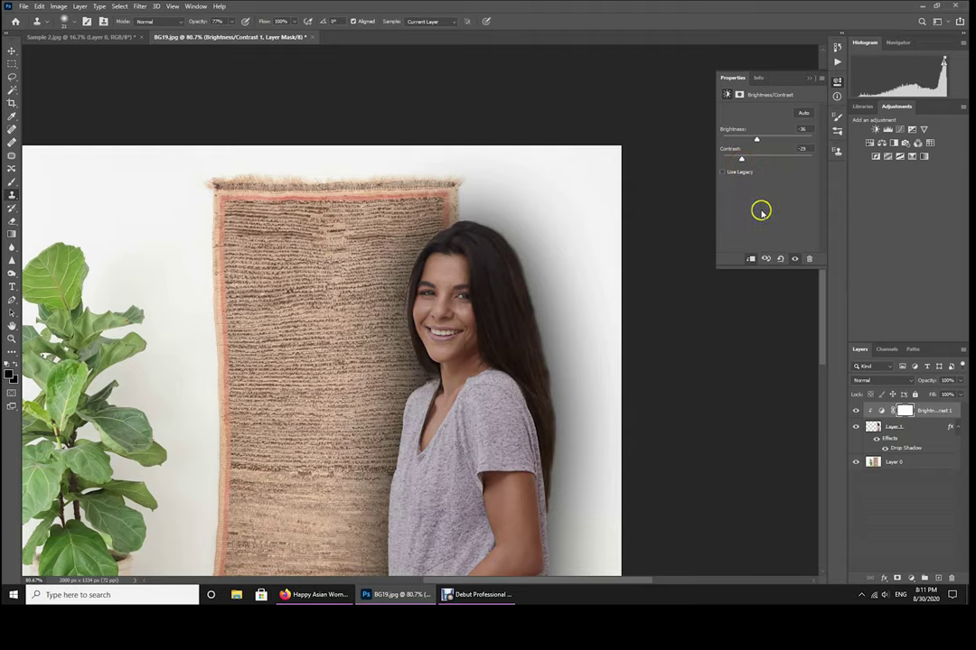
click(808, 78)
key(ctrl+minus)
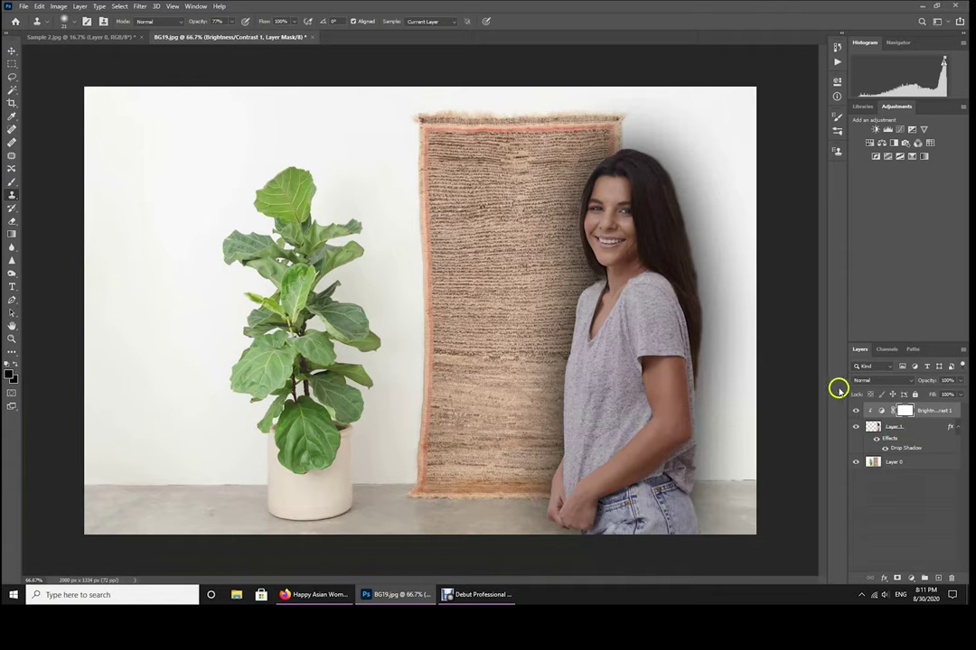
Step: Clip a Brightness/Contrast layer to Layer 0 with brightness -82 and contrast 44
click(930, 463)
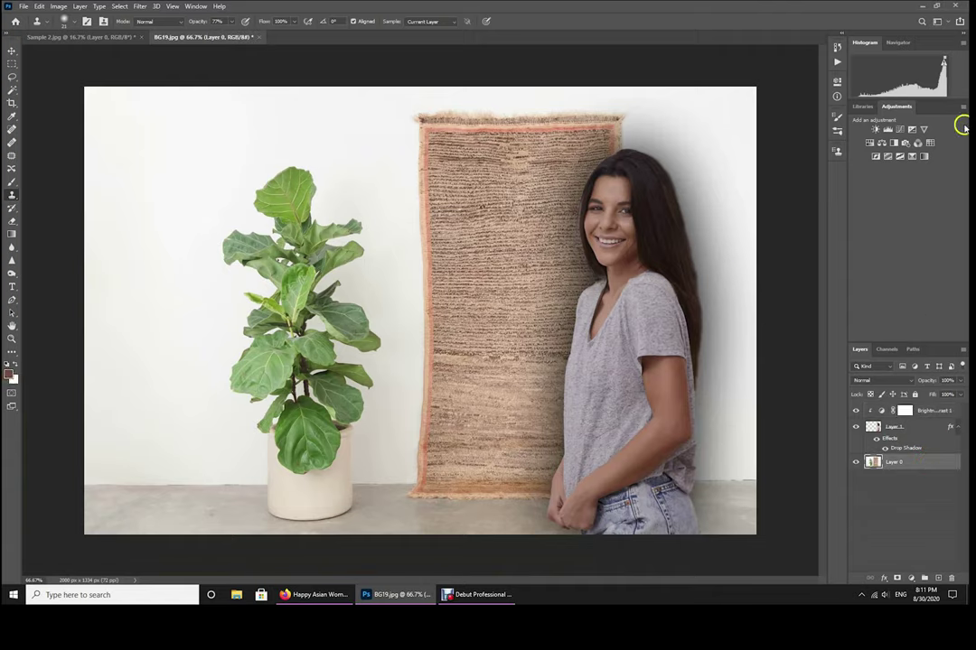
click(875, 128)
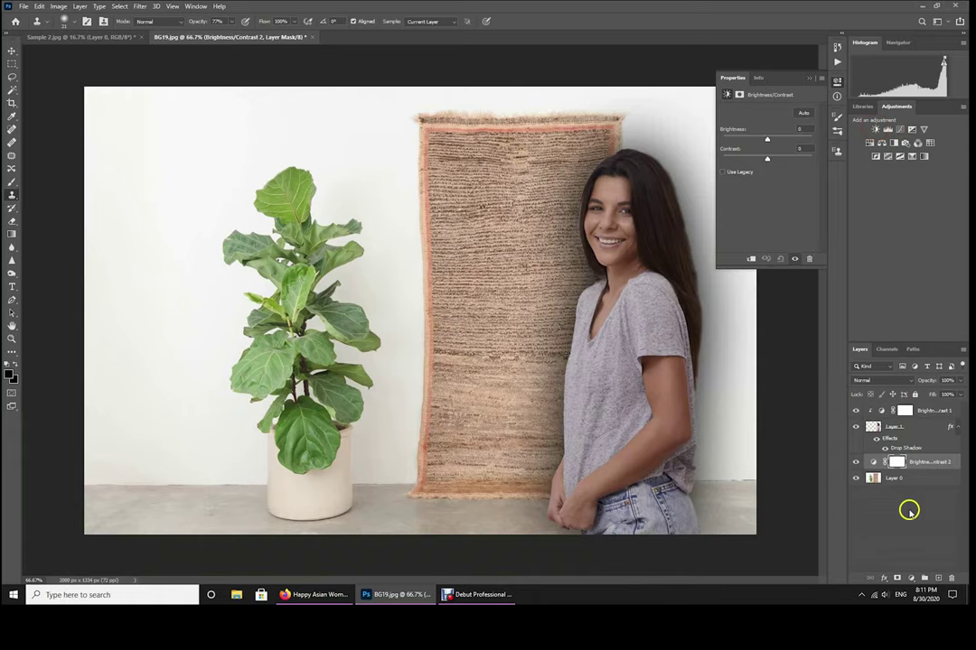
click(751, 260)
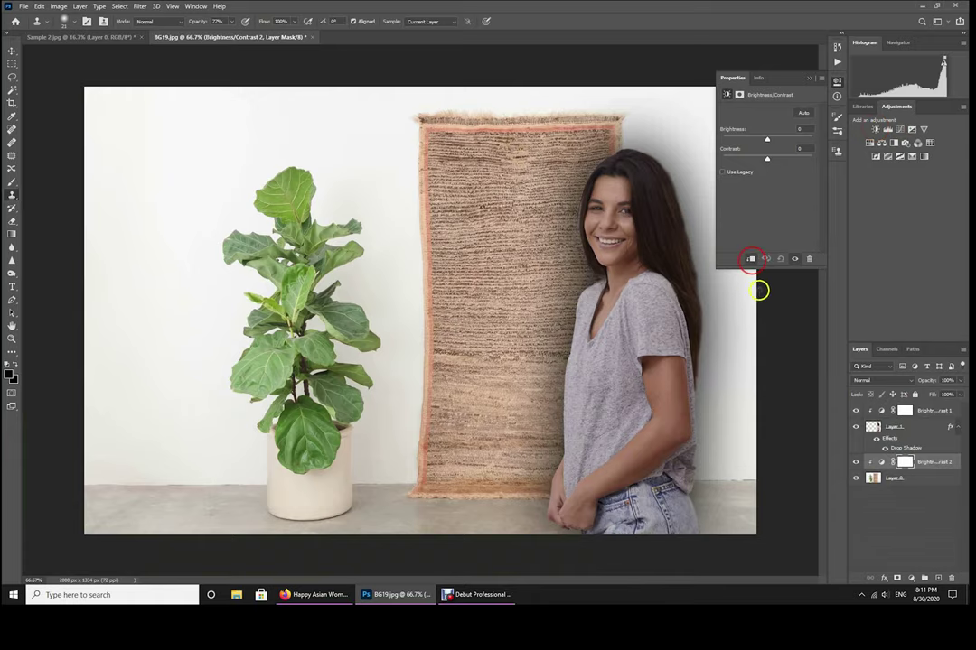
drag(766, 140, 744, 148)
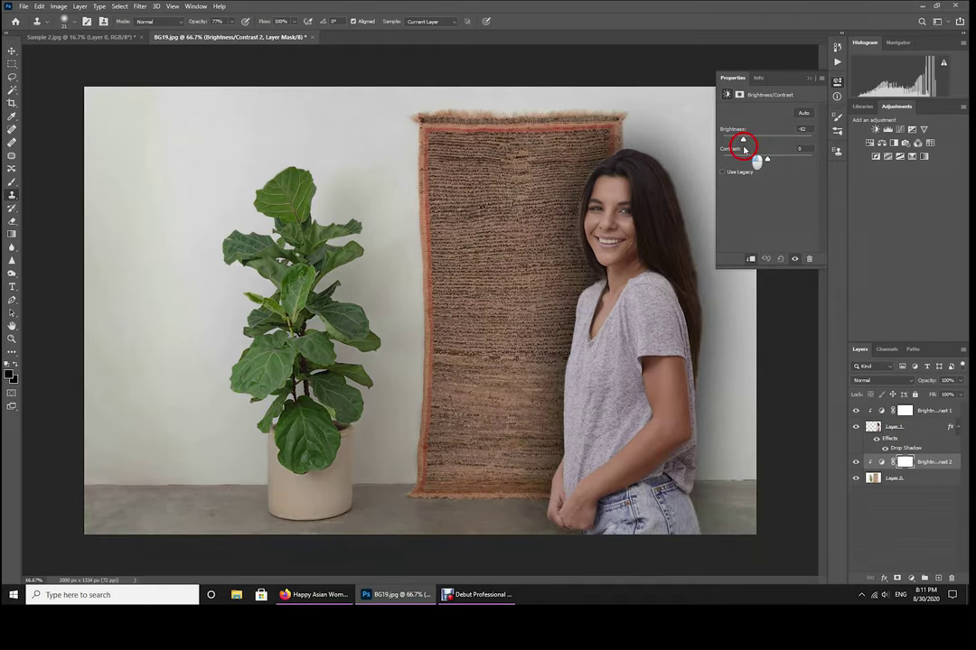
drag(766, 160, 786, 166)
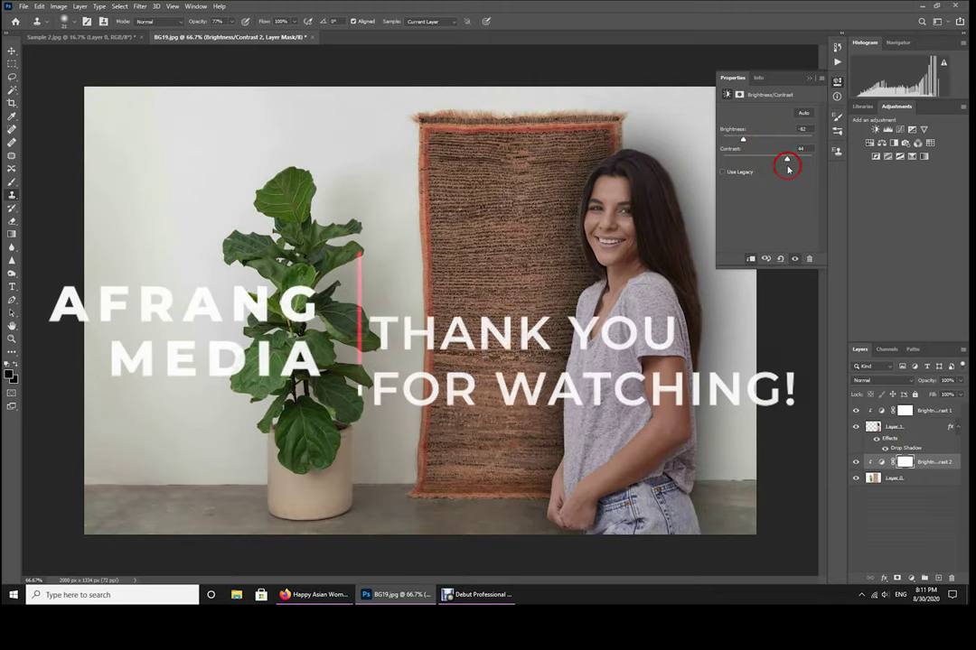
Step: Close the Properties panel to reveal the finished composite
click(807, 80)
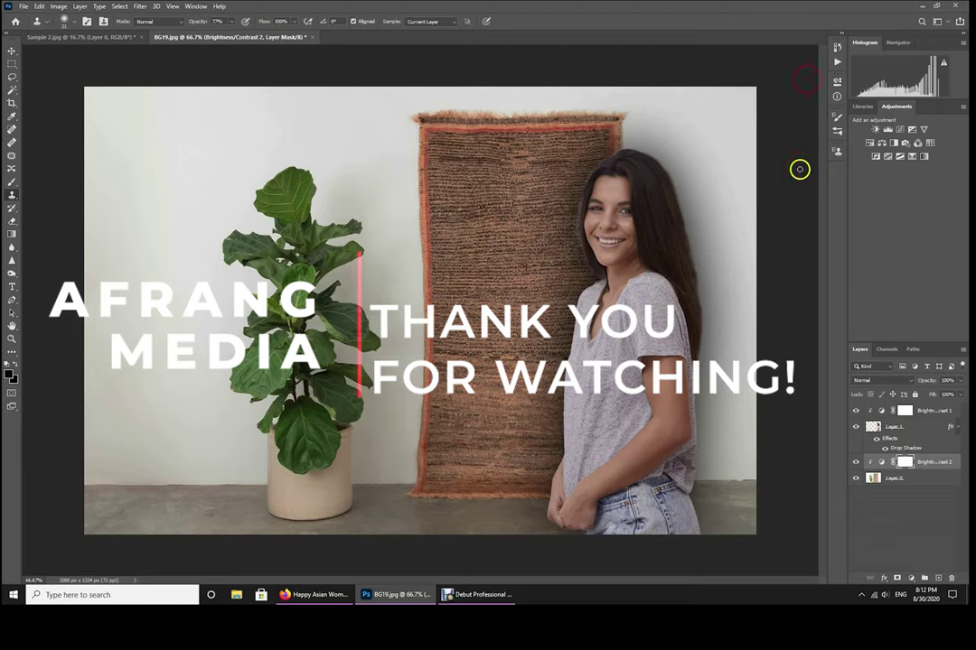